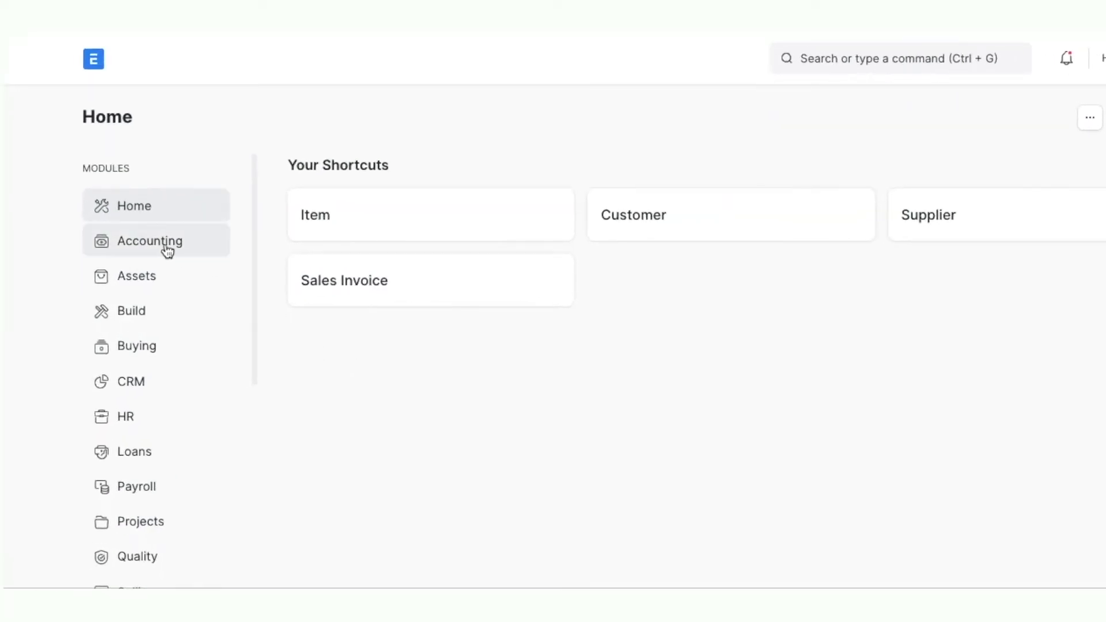
Open the Chart of Accounts for High Tech Engineering from the Accounting workspace
click(168, 249)
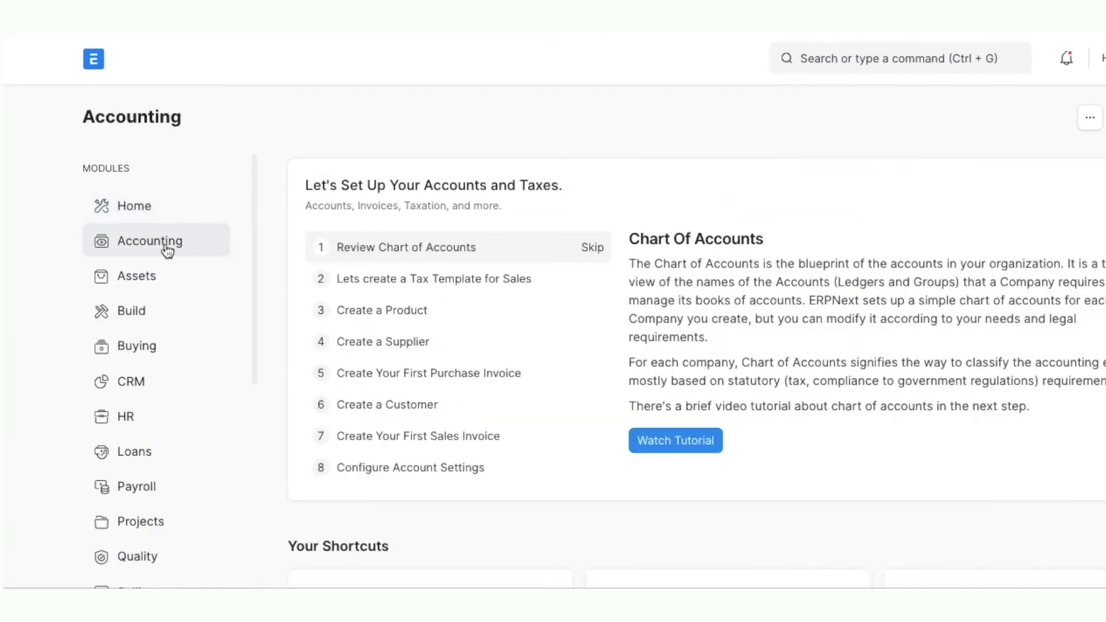
scroll(400, 407, down, 3)
scroll(325, 409, down, 5)
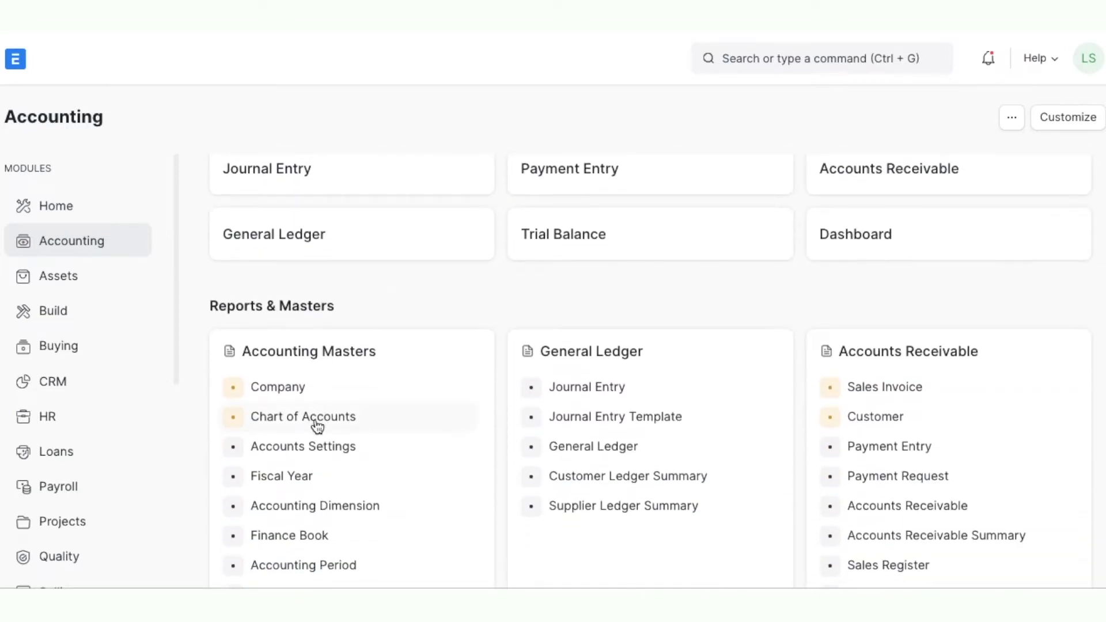
click(317, 425)
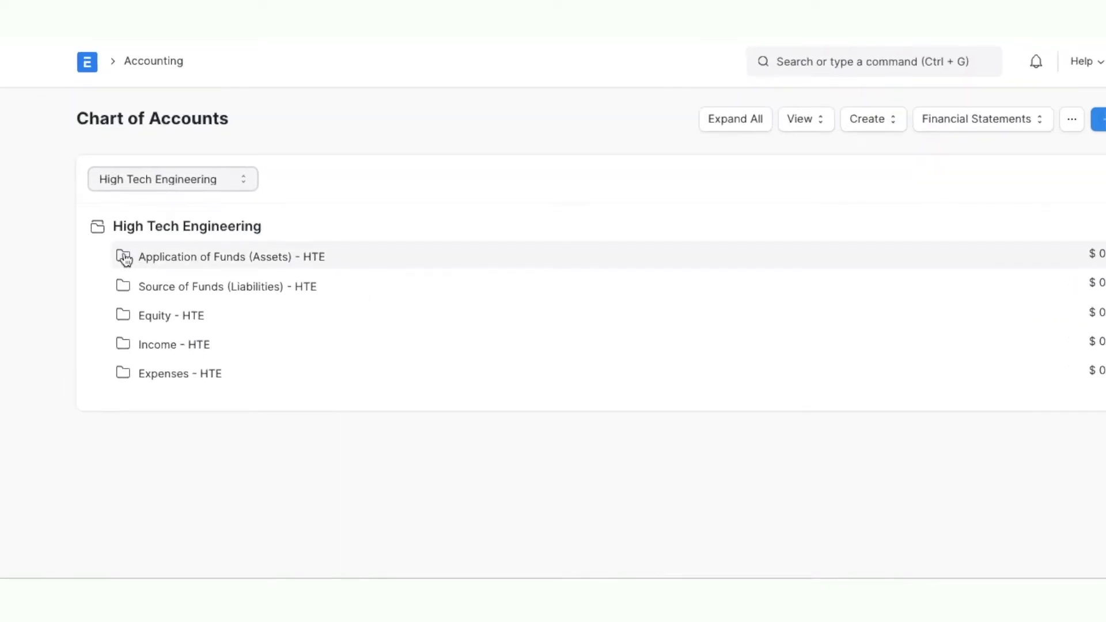
Expand Application of Funds (Assets) - HTE down to the Current Assets - HTE accounts
click(125, 258)
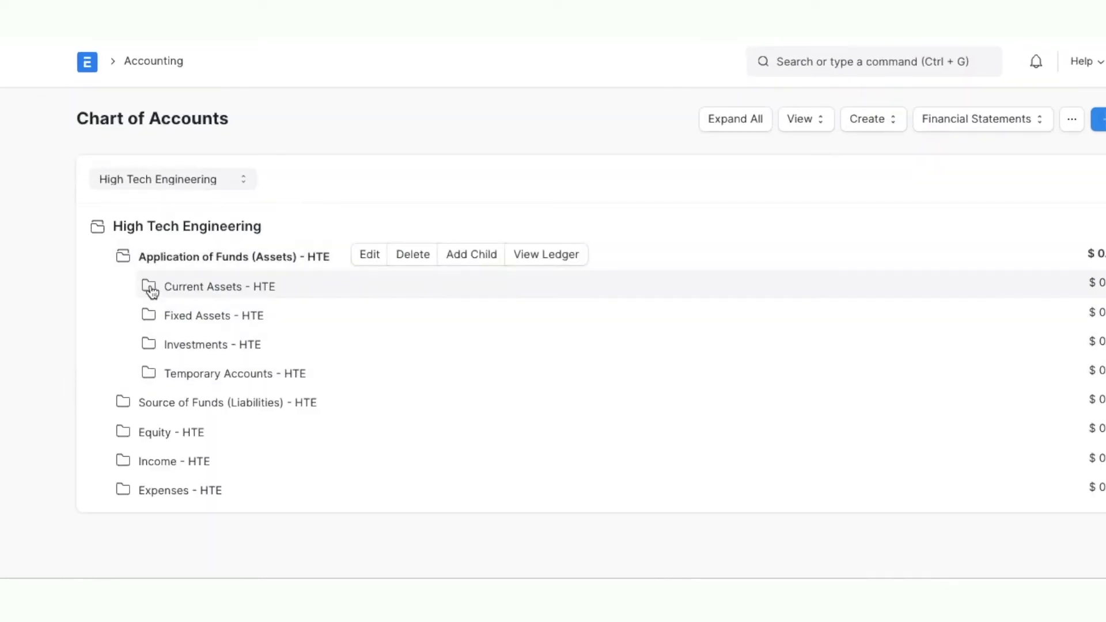
click(151, 317)
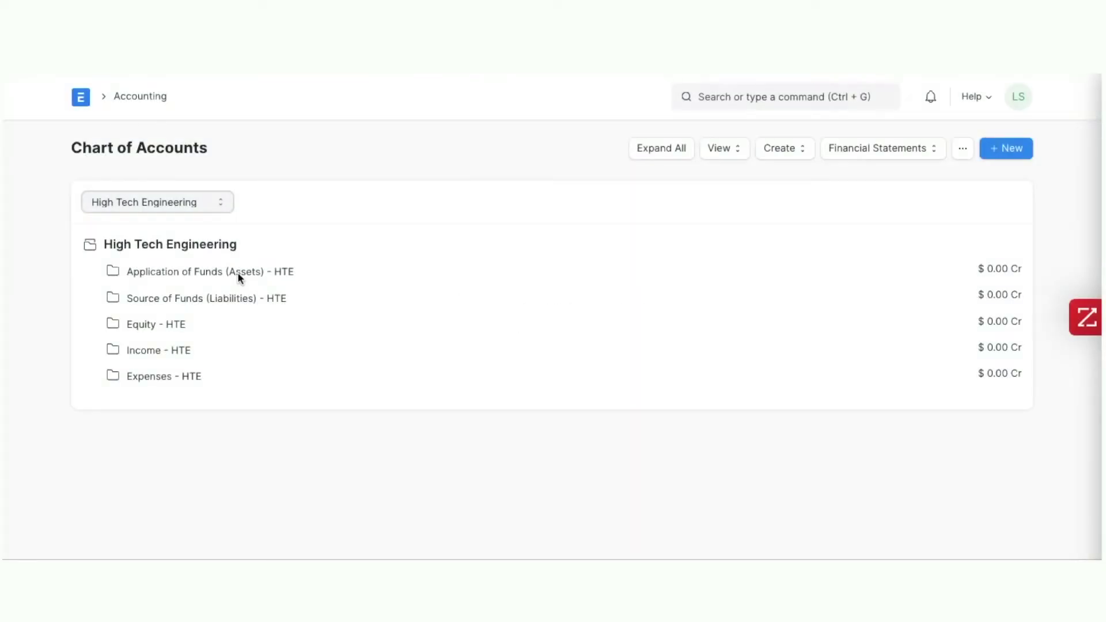
click(238, 273)
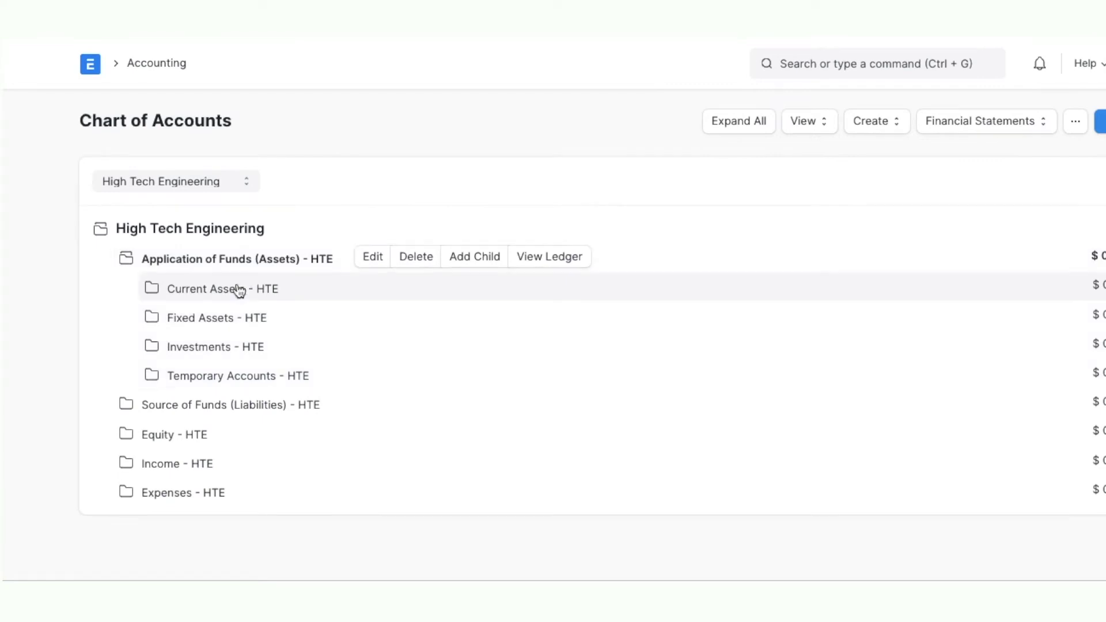
click(233, 297)
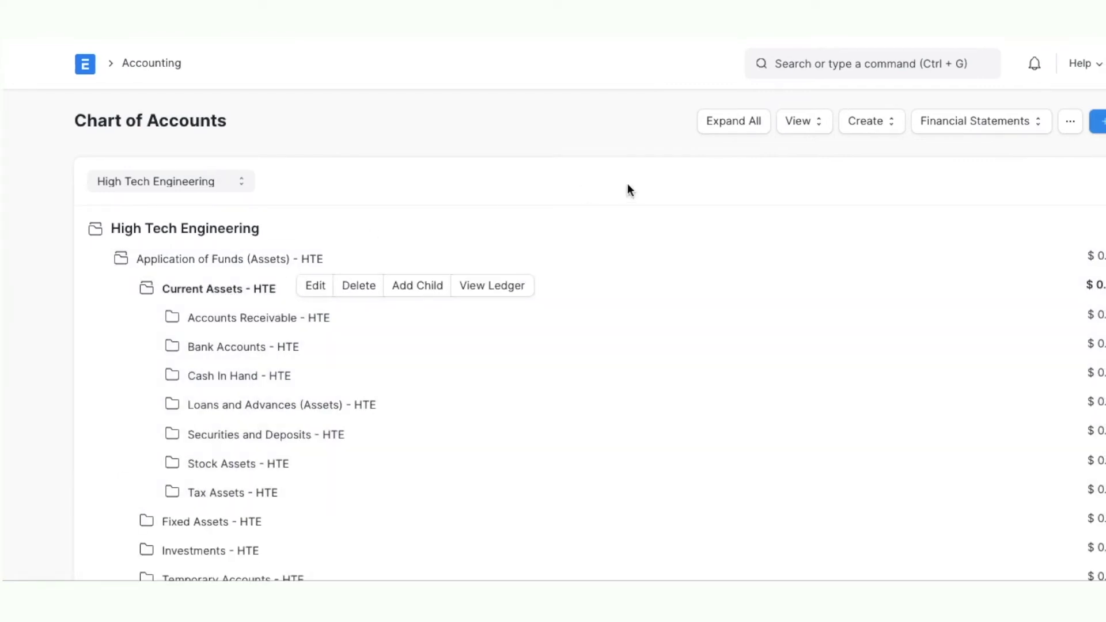
Expand all account groups and select Bank Accounts - HTE to show its actions
click(728, 130)
scroll(474, 335, down, 8)
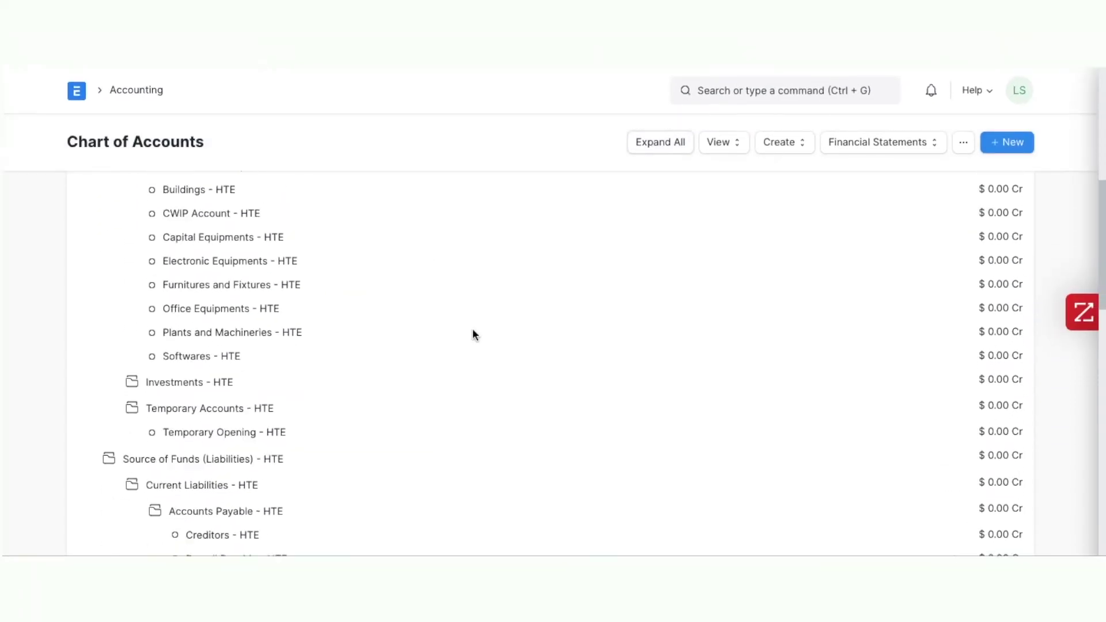
scroll(473, 331, down, 6)
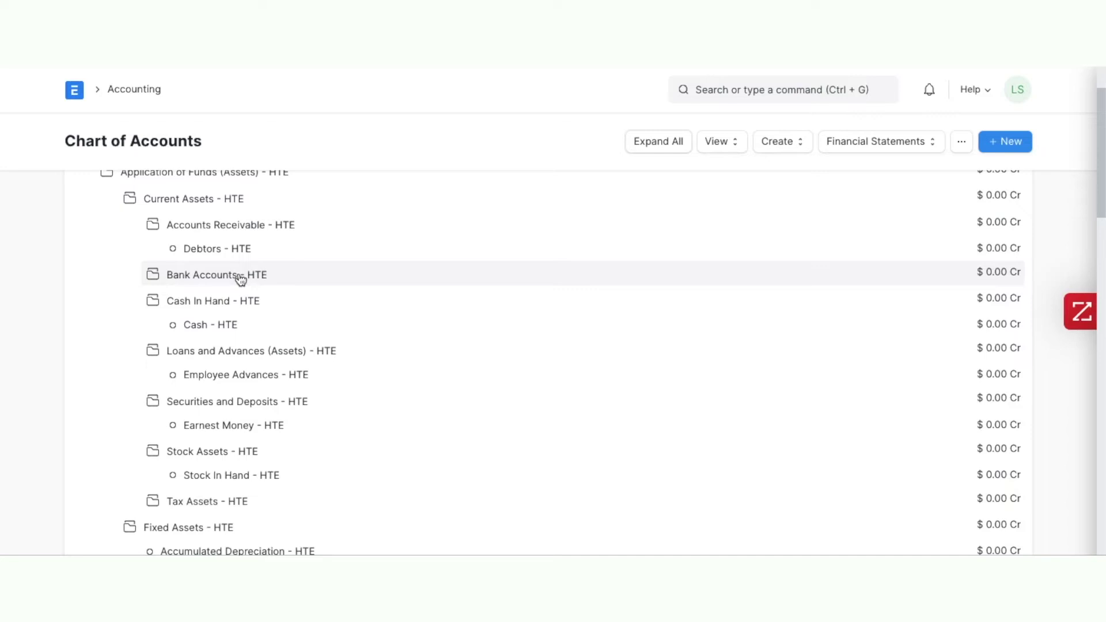
click(240, 278)
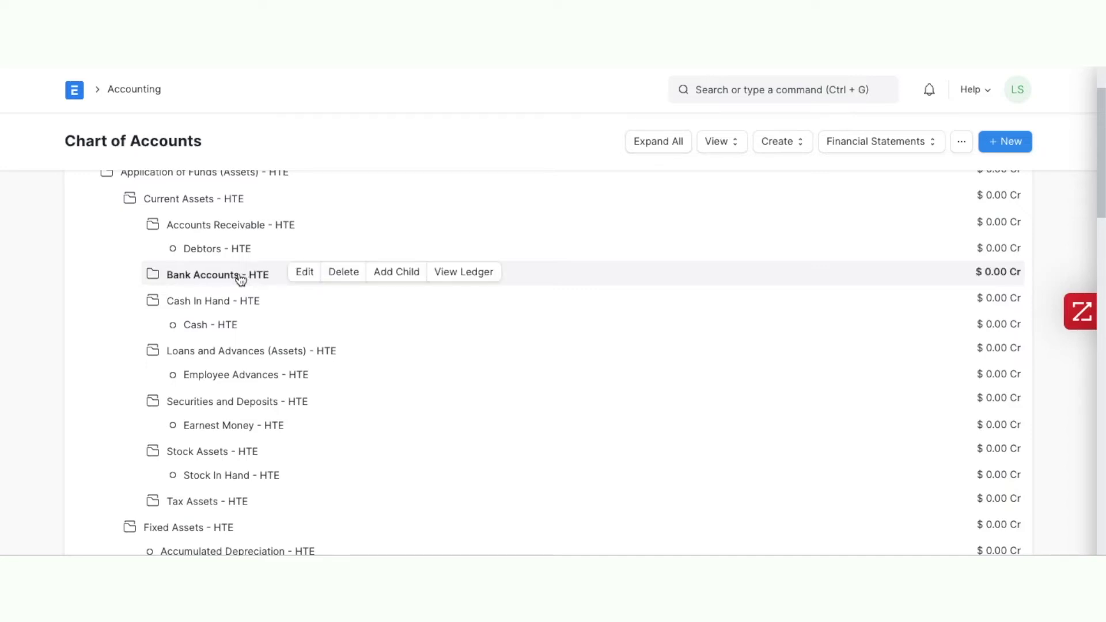
Create a child account 'Wells Fargo' of type Bank under Bank Accounts - HTE
click(404, 273)
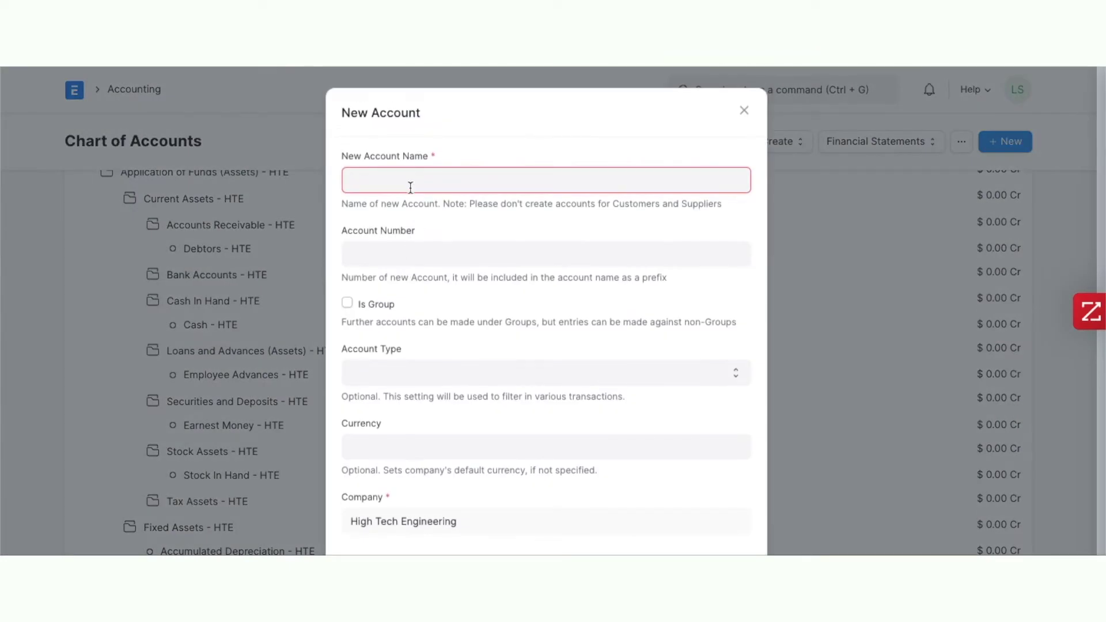
text(Wells)
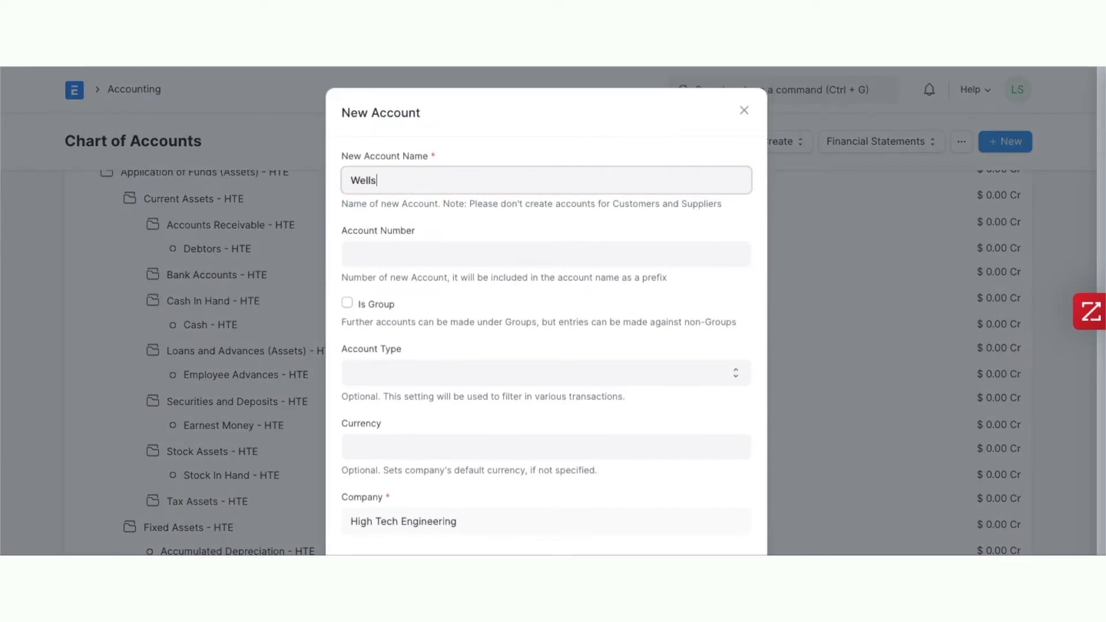
text( Fargo)
click(391, 373)
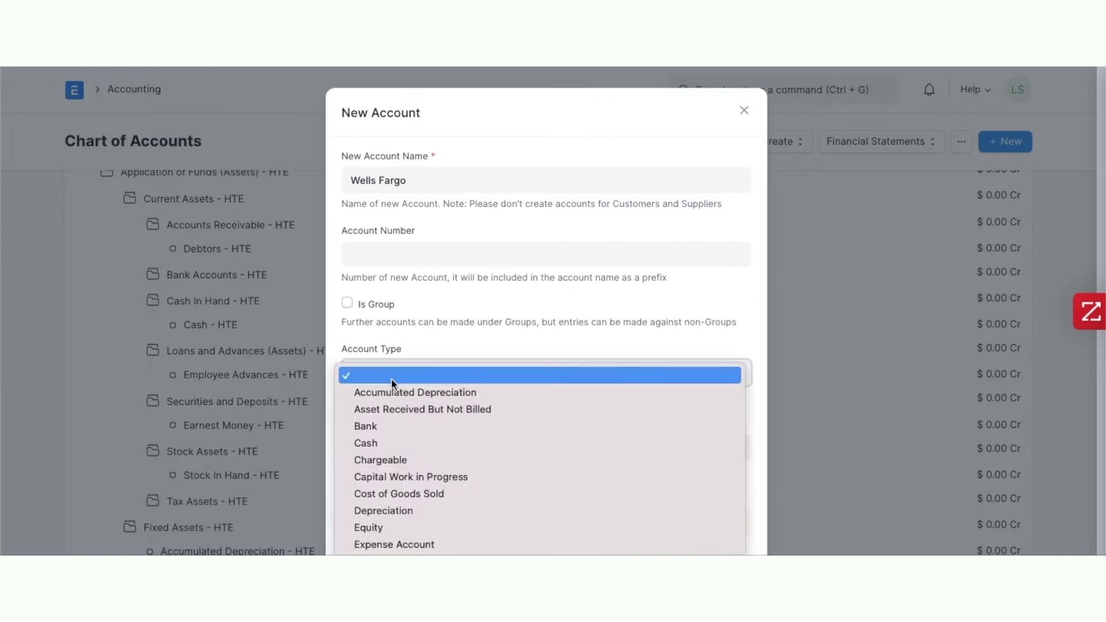
click(387, 427)
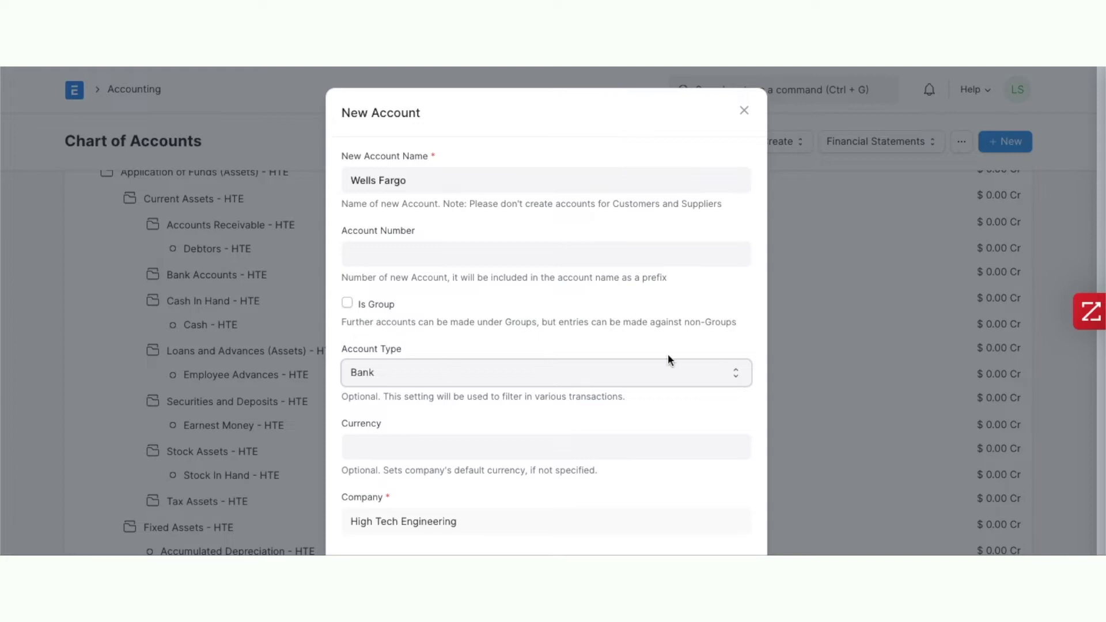
scroll(669, 356, down, 1)
key(ctrl+s)
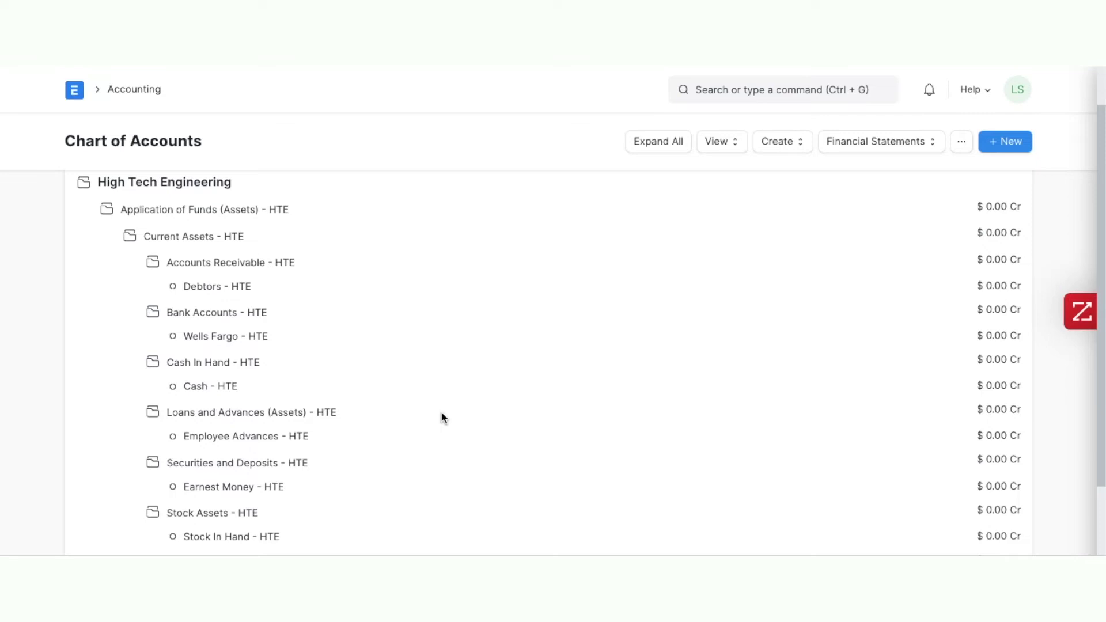
click(244, 339)
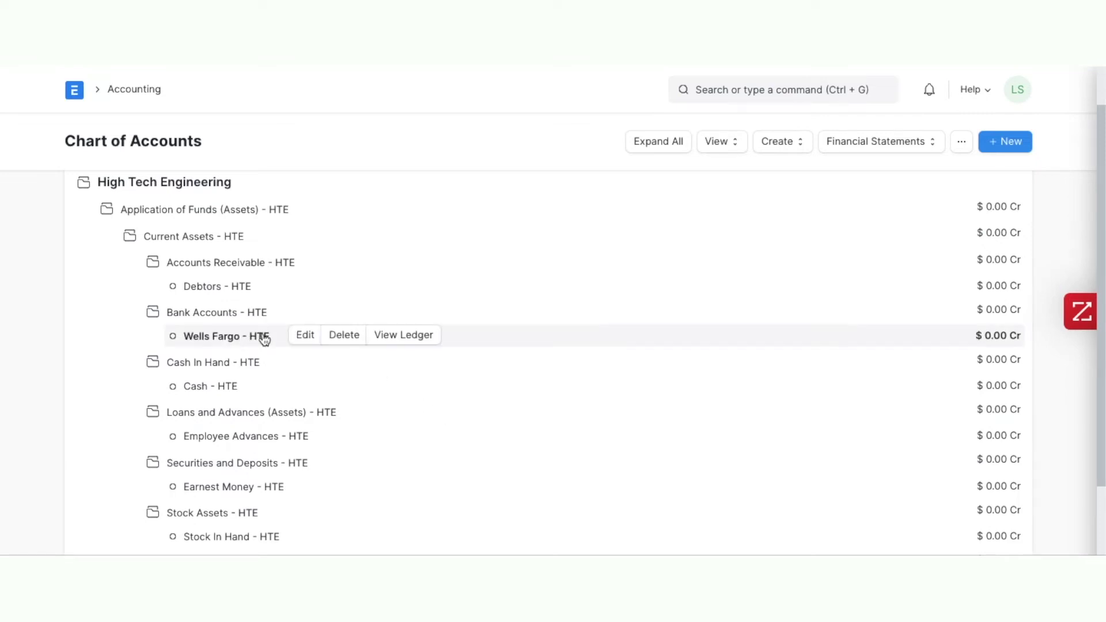
click(303, 340)
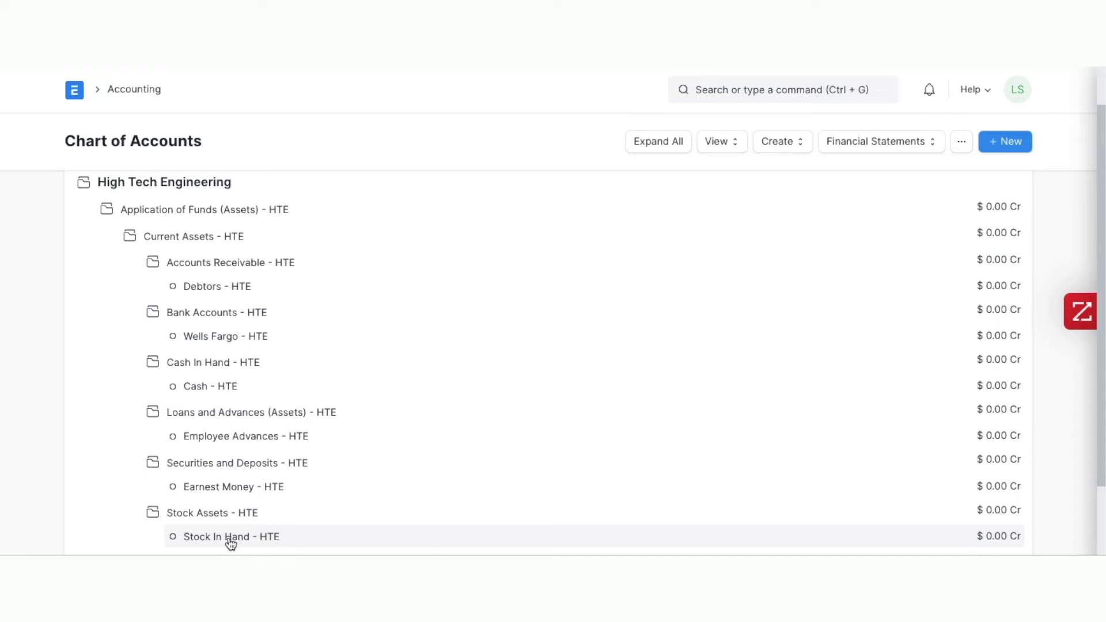
mouse_move(230, 542)
click(312, 535)
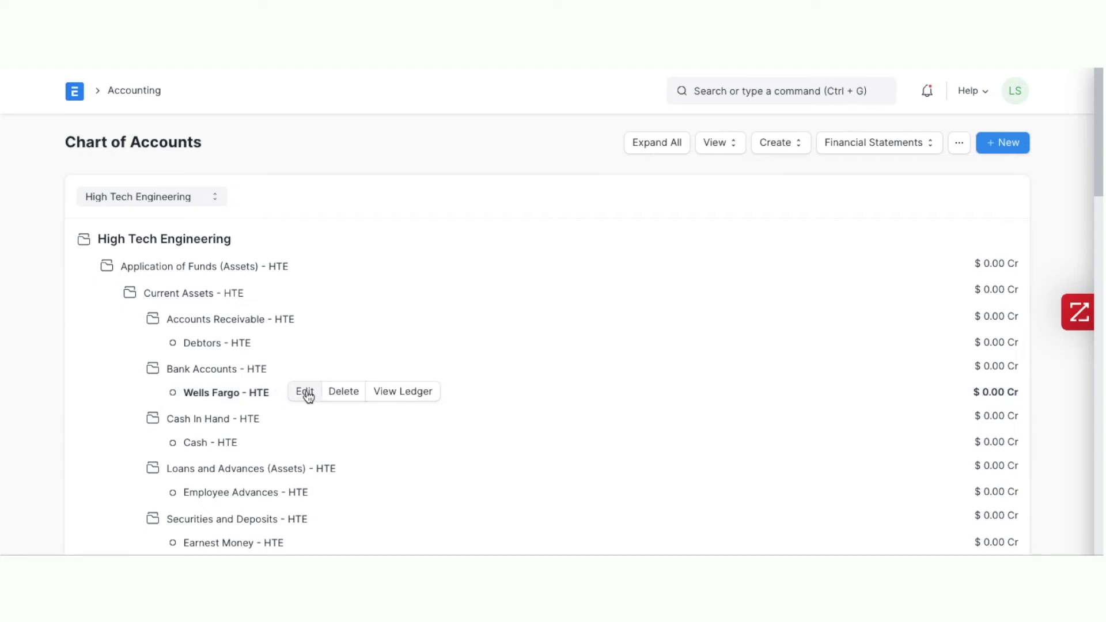
click(306, 393)
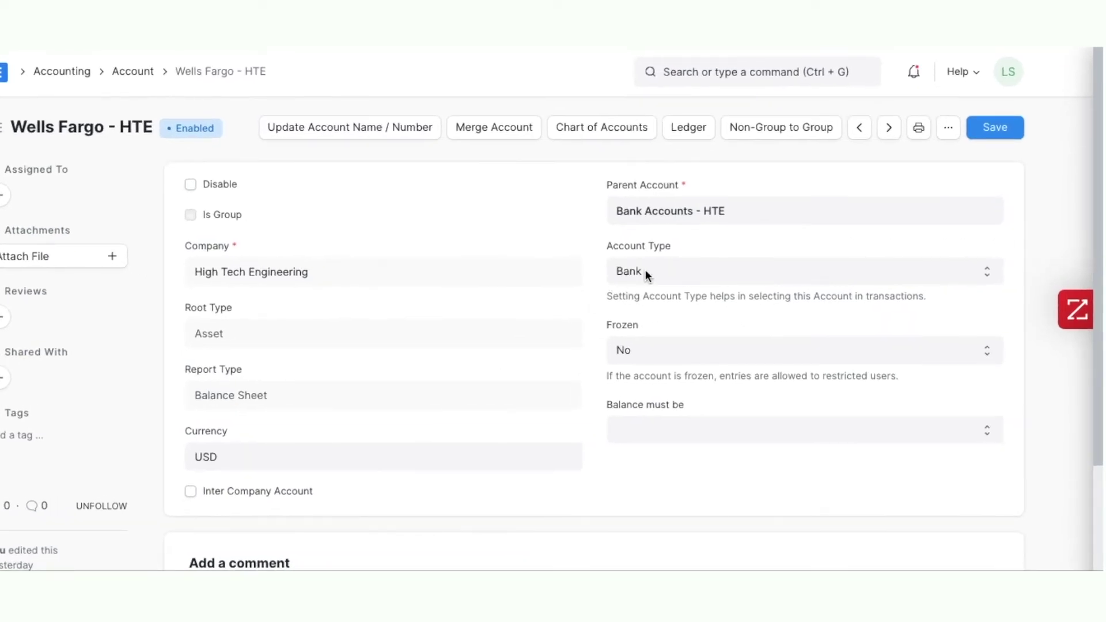
click(645, 271)
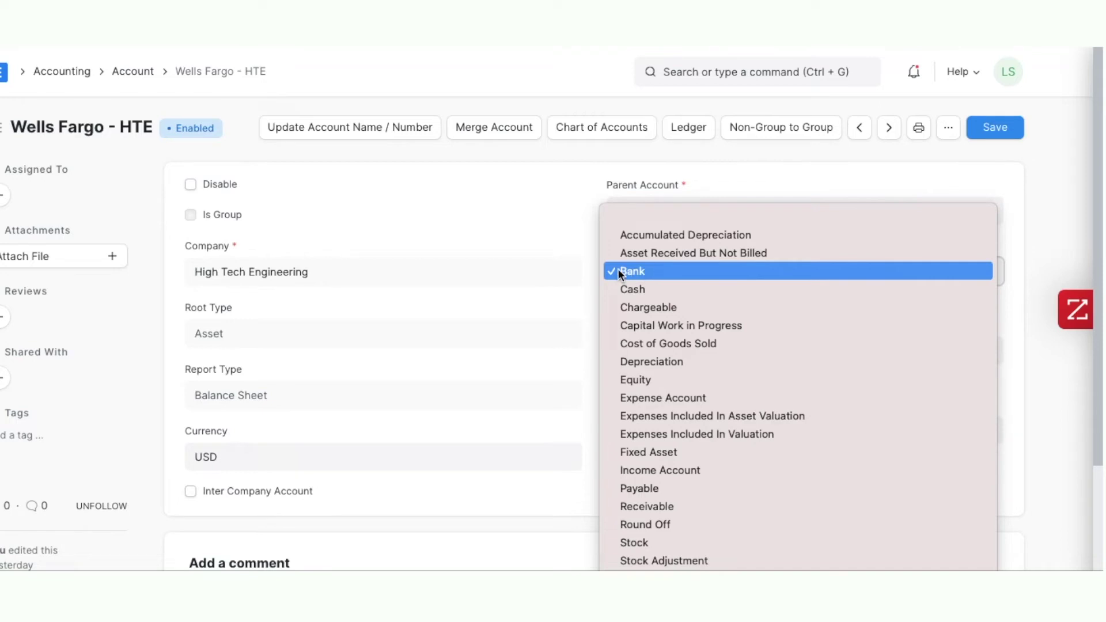
click(579, 291)
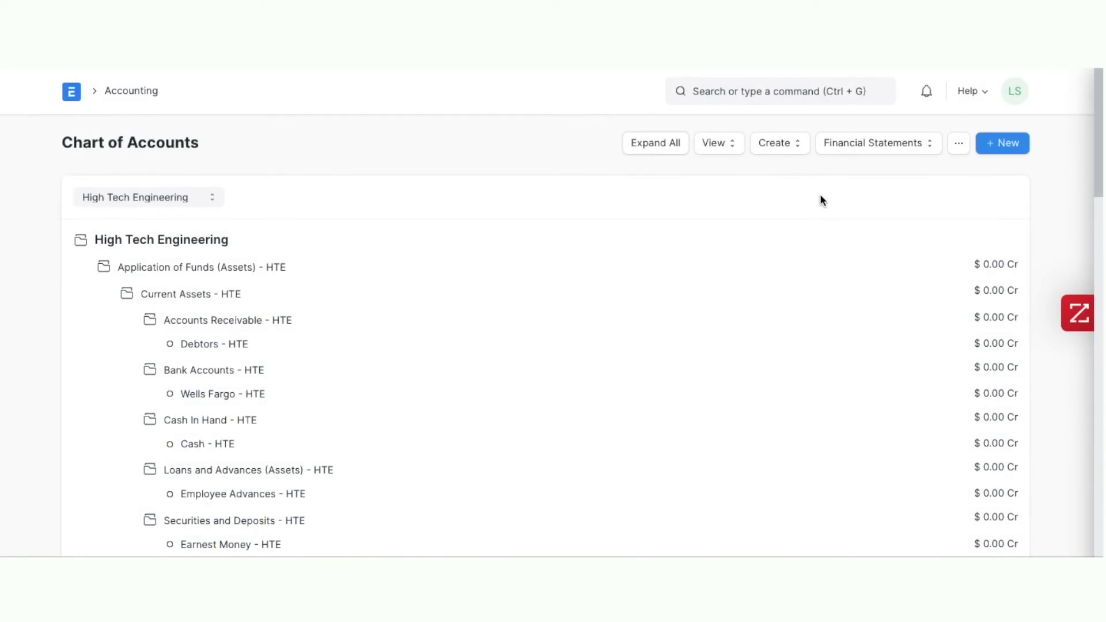
Search for 'Accounts' and open the Accounts Settings page
click(851, 148)
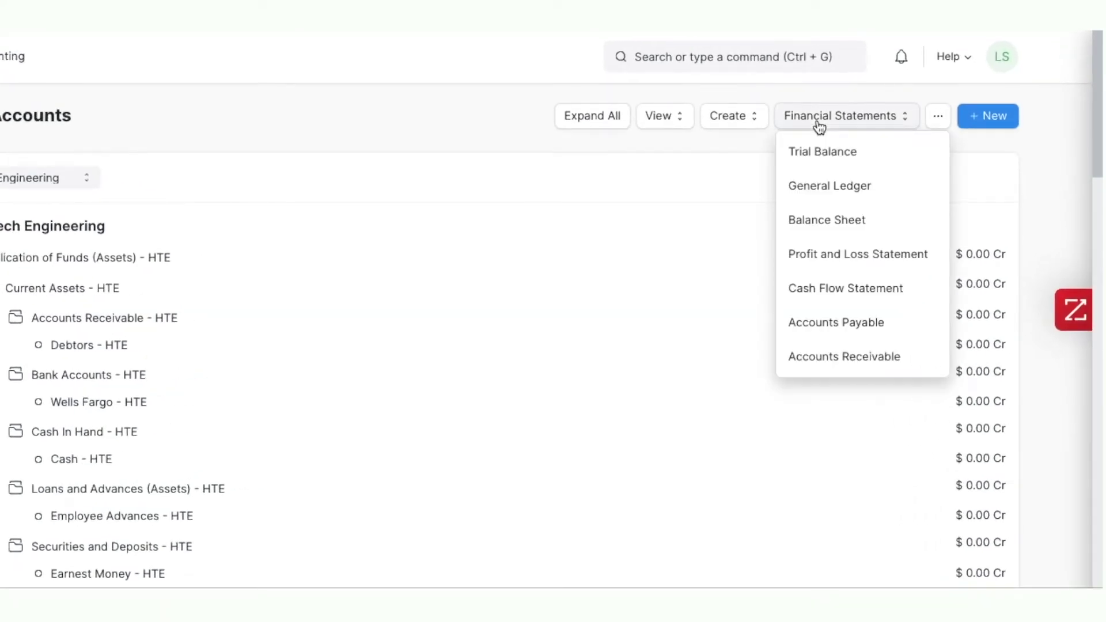
click(665, 117)
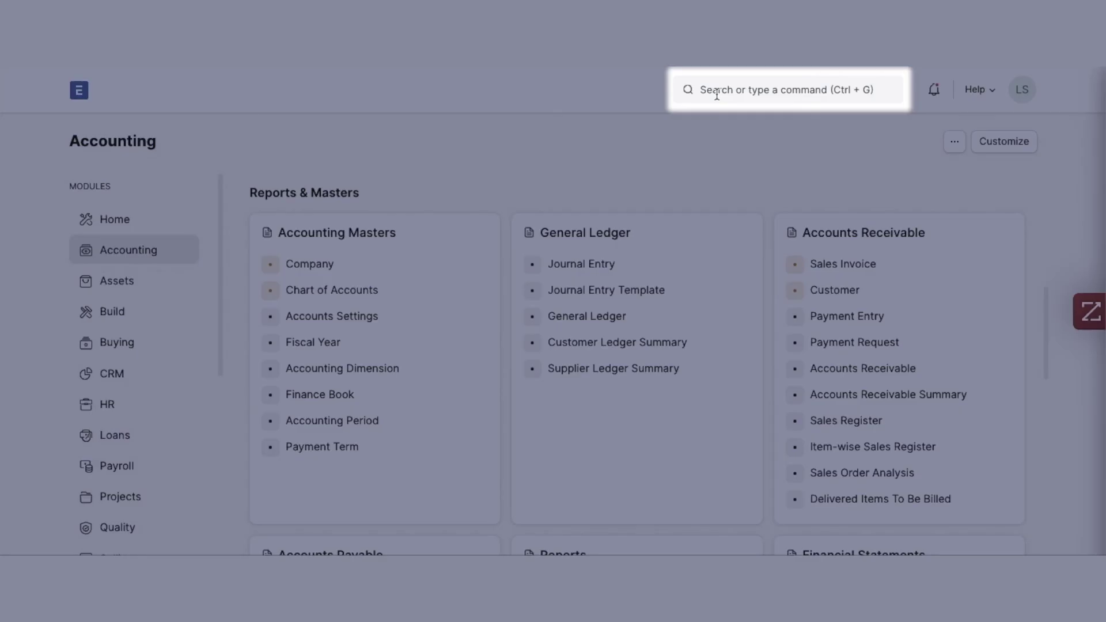
click(717, 92)
text(A)
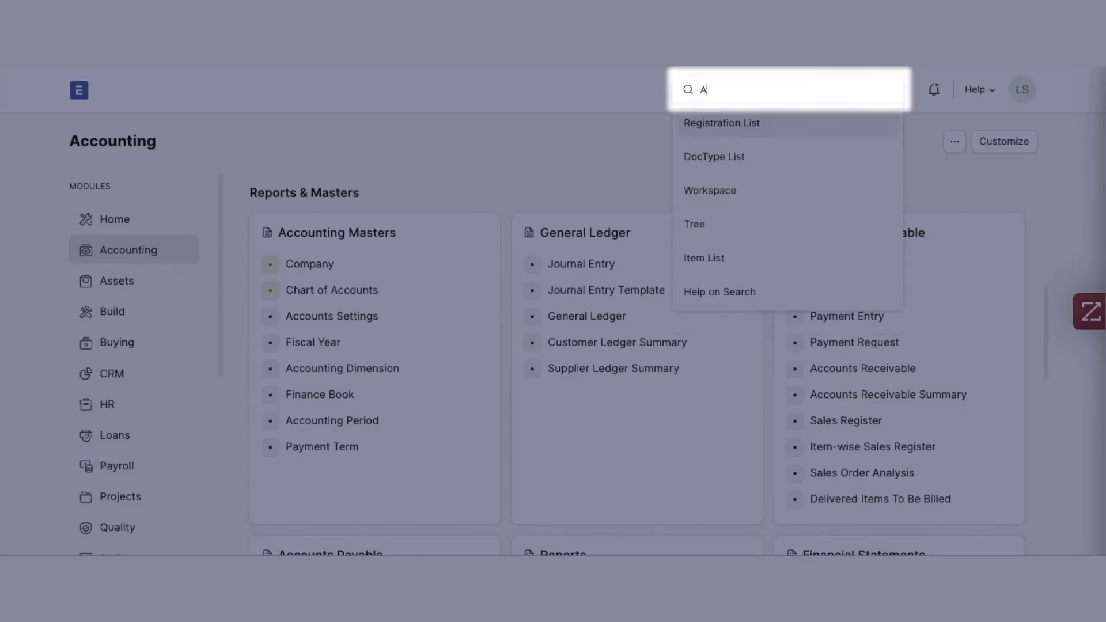
text(ccounts)
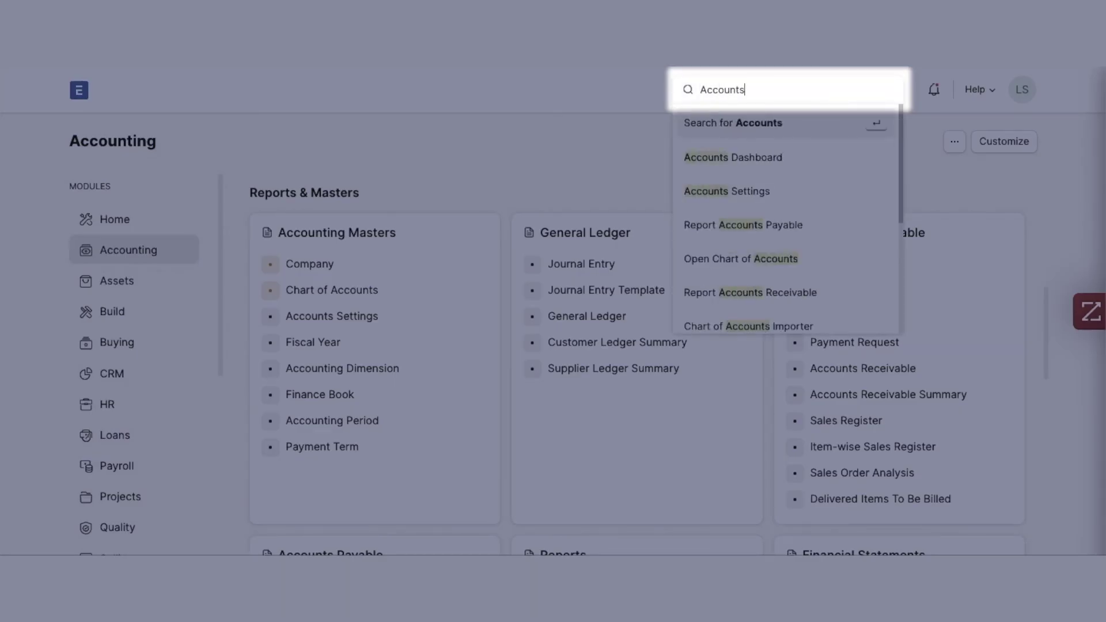
click(703, 185)
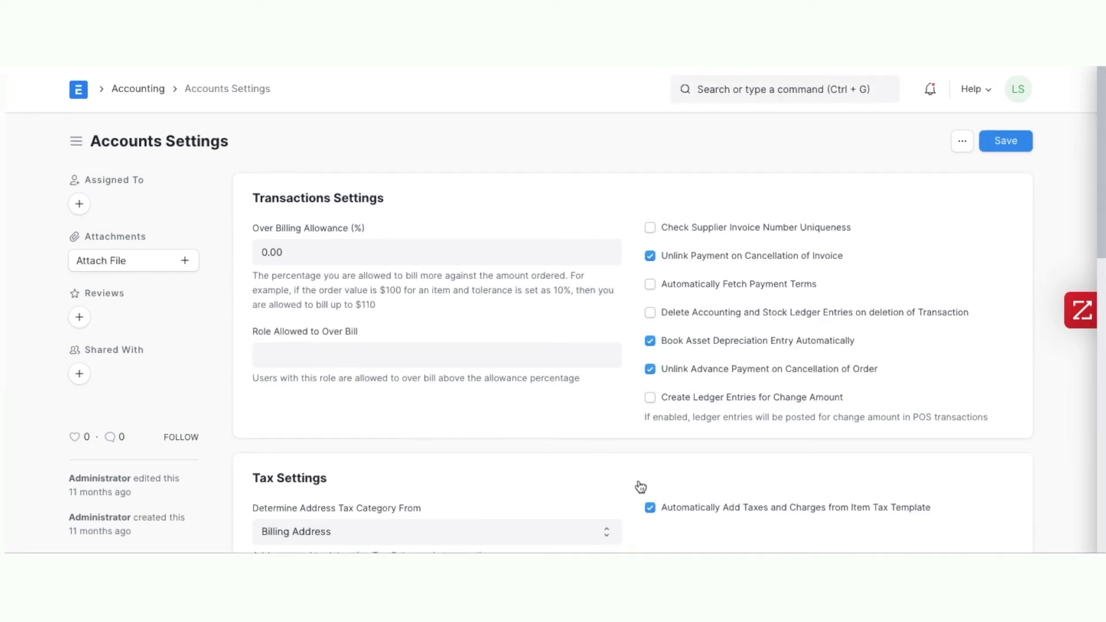
Set Accounts Frozen Till Date to 1 July 2021 and begin choosing a Credit Controller role
scroll(641, 487, down, 2)
scroll(639, 486, down, 3)
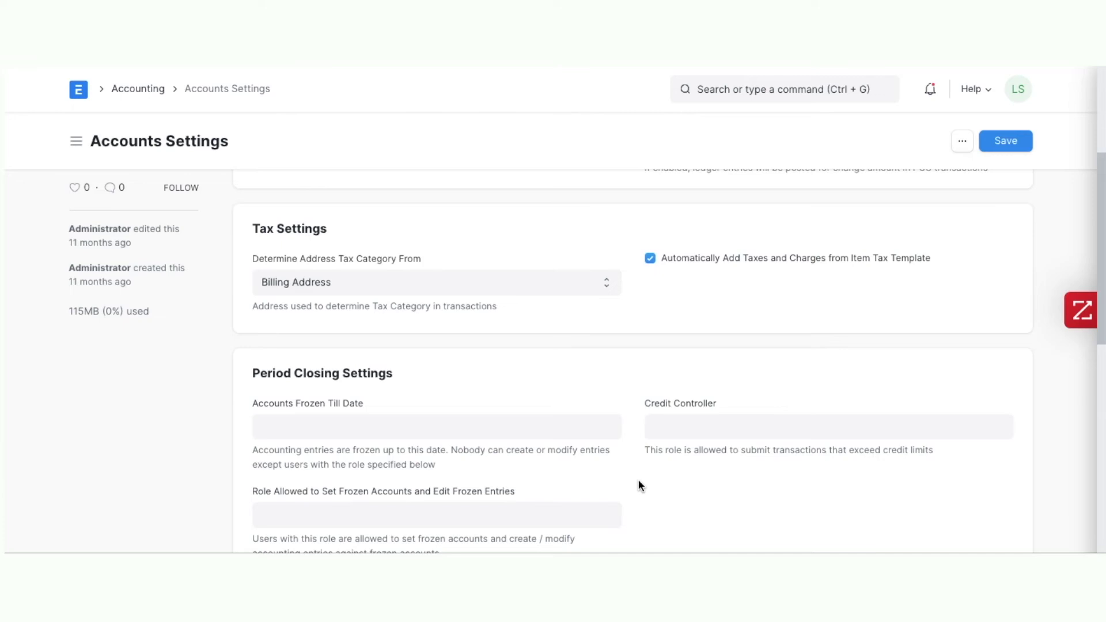
click(503, 430)
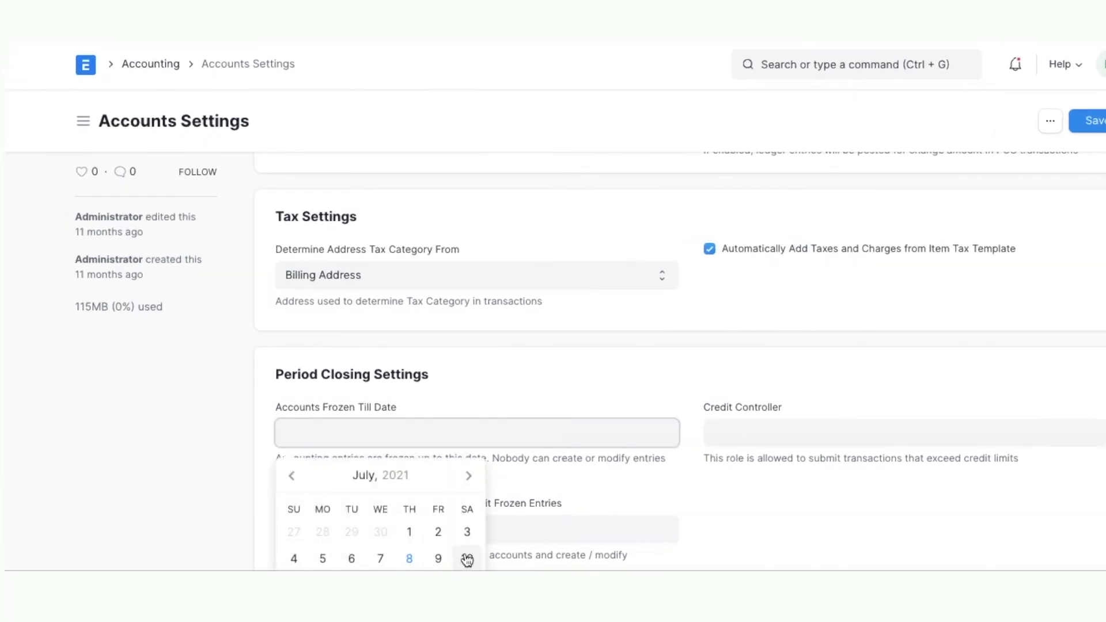
click(416, 539)
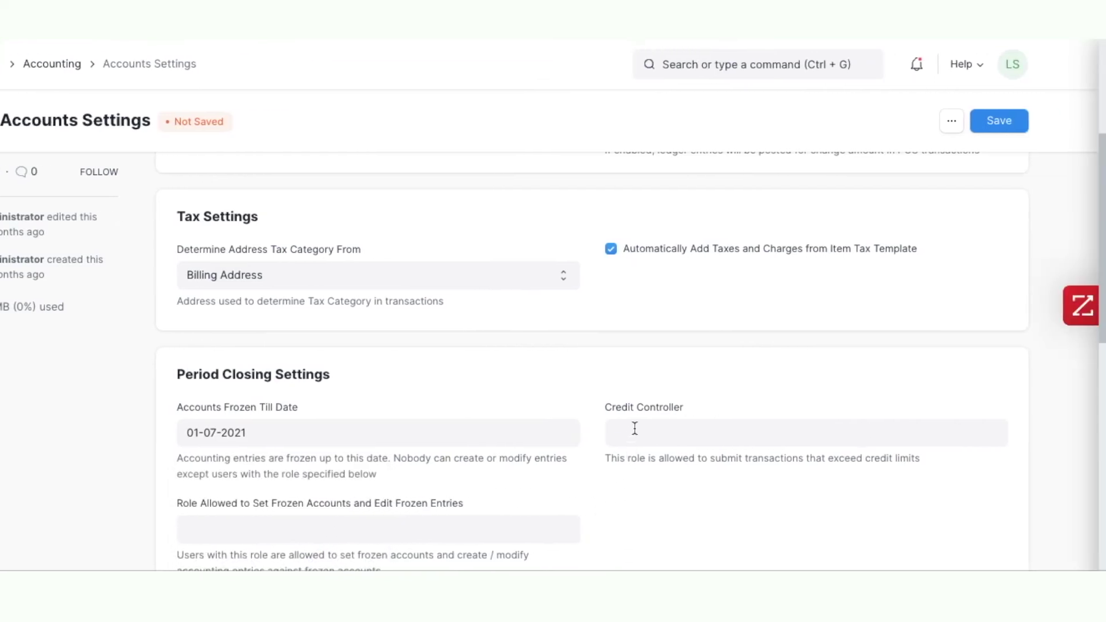
click(635, 429)
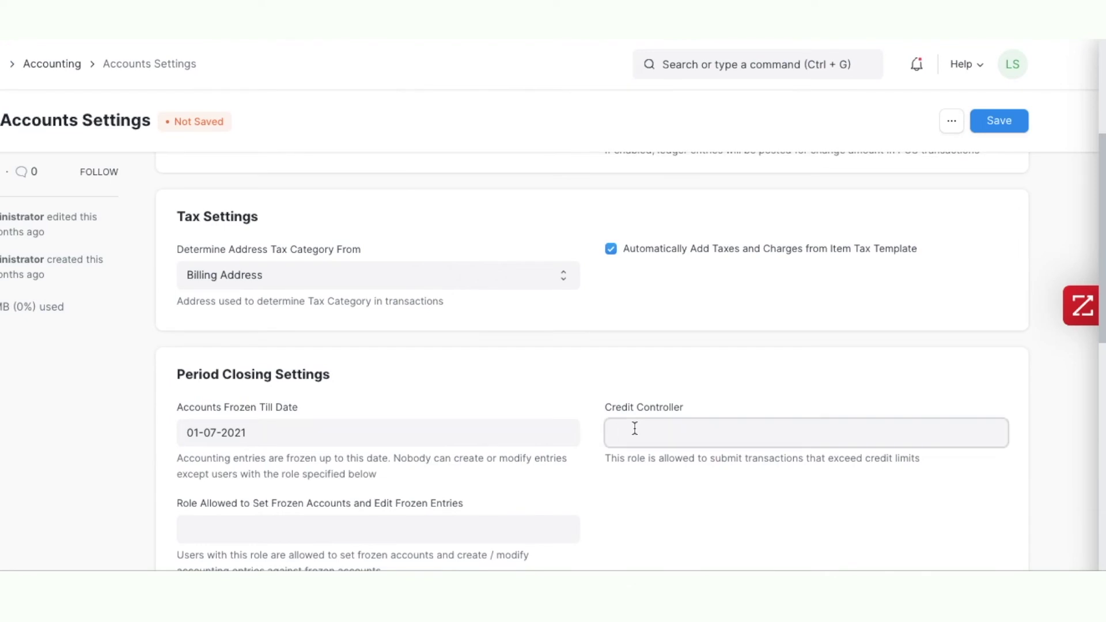
scroll(635, 429, down, 1)
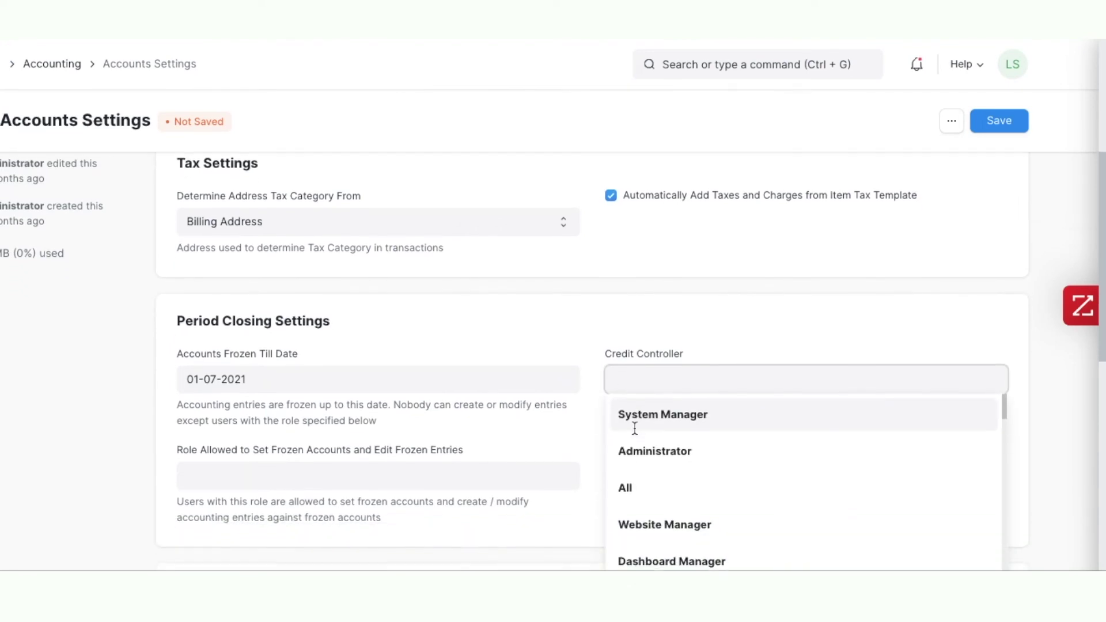
scroll(634, 435, down, 1)
scroll(636, 434, down, 4)
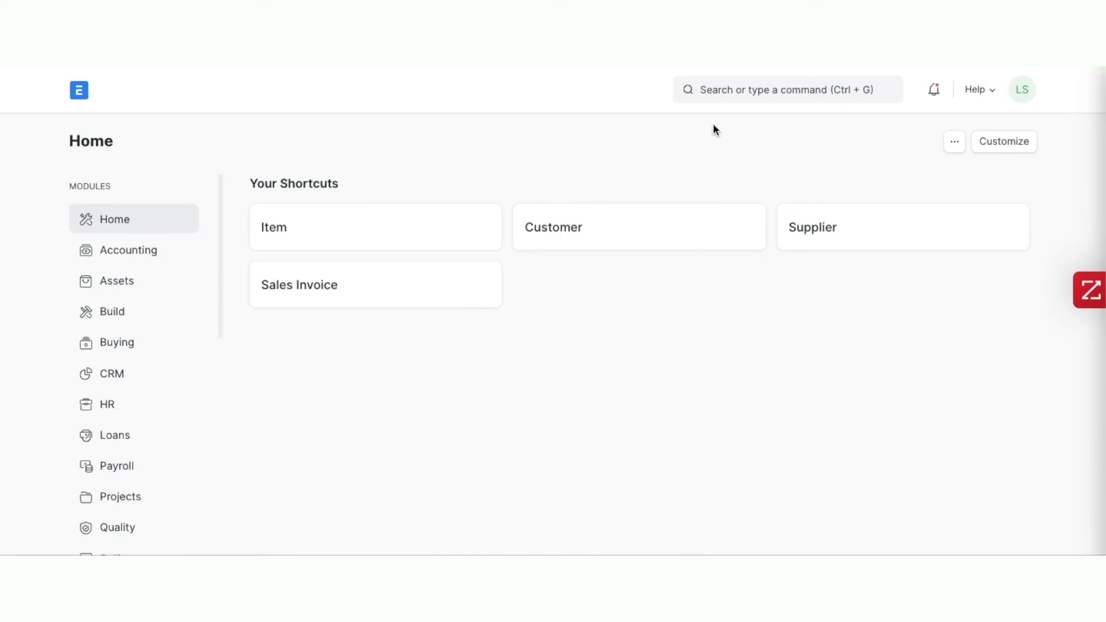
Open the Lamaire Enterprises record from the Company list
click(717, 97)
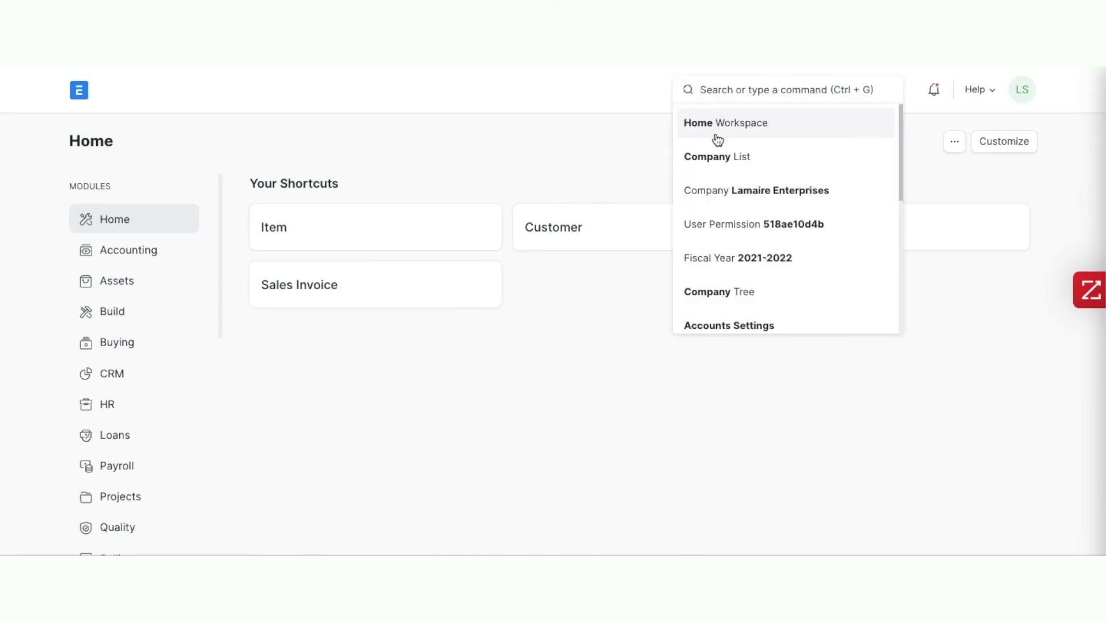
click(714, 157)
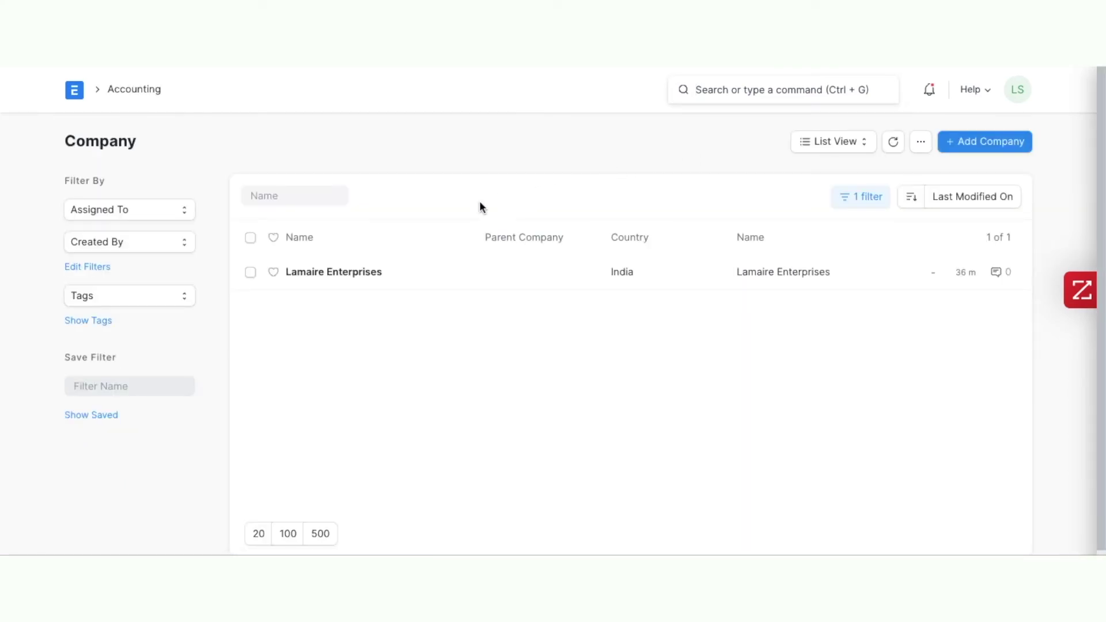
click(370, 274)
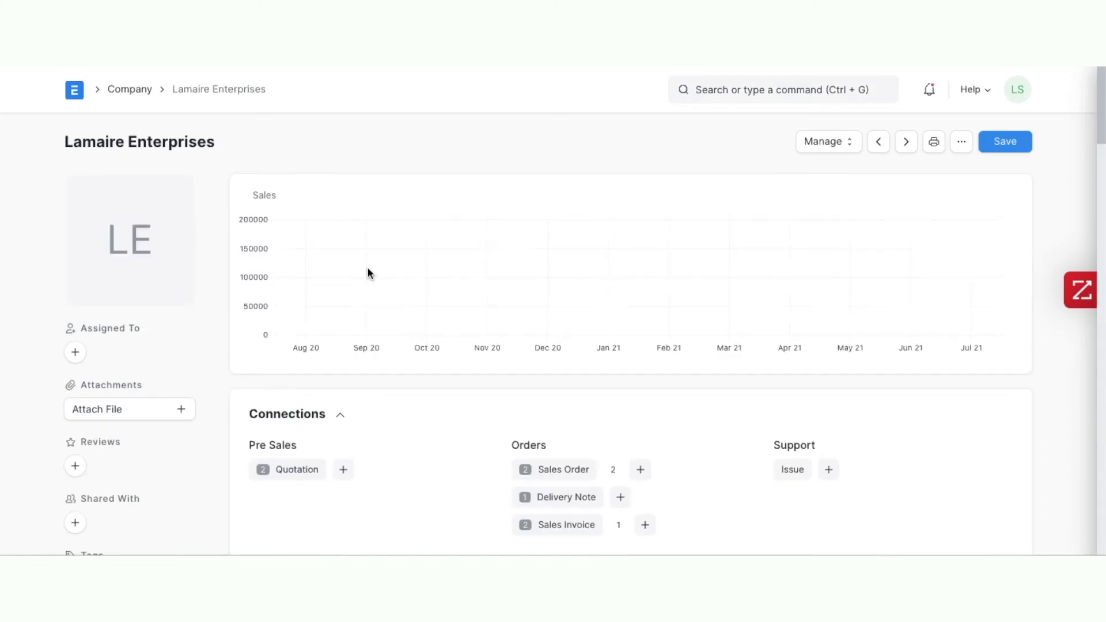
Review Lamaire Enterprises' Default Values and account defaults, then return to the Company list
scroll(470, 369, down, 12)
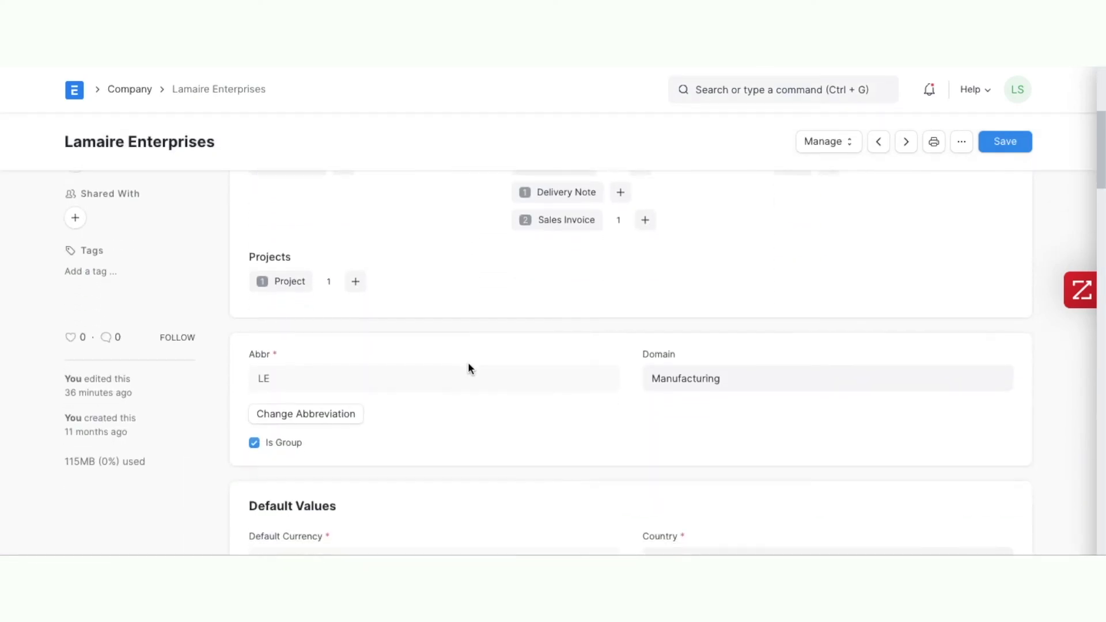
scroll(469, 367, down, 2)
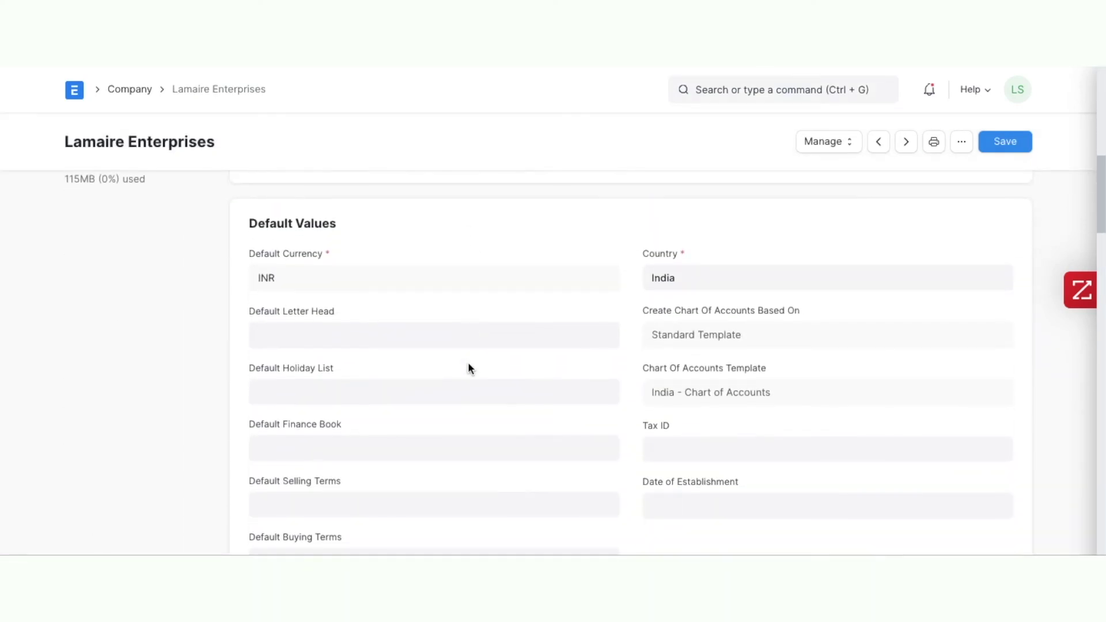
scroll(469, 367, down, 4)
scroll(468, 365, down, 3)
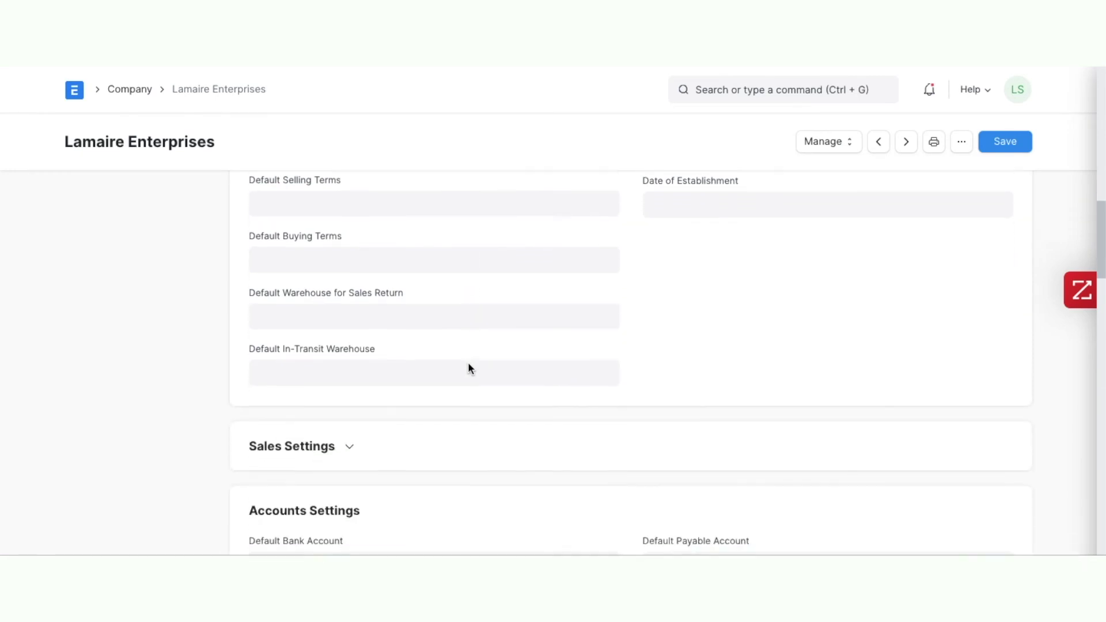
scroll(469, 363, down, 2)
scroll(469, 363, down, 3)
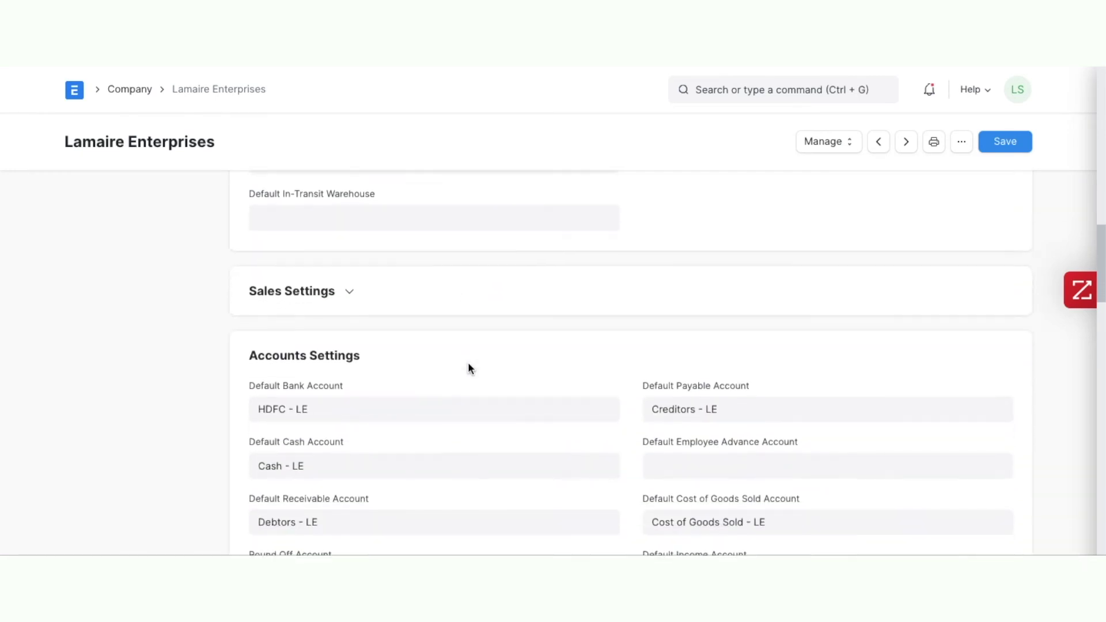
scroll(469, 365, down, 7)
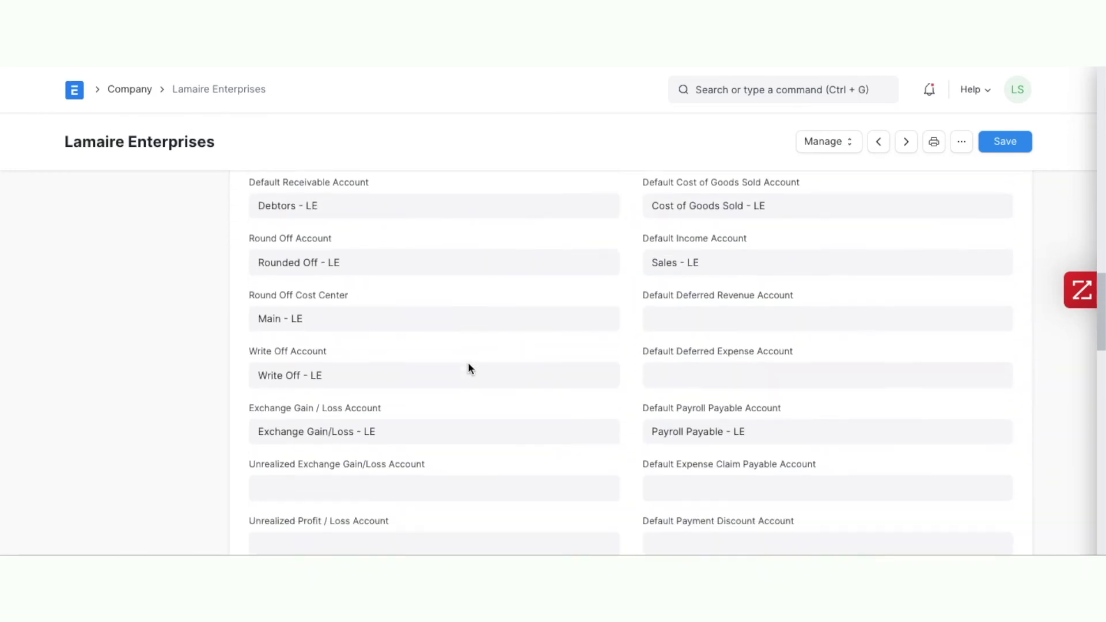
scroll(468, 366, down, 7)
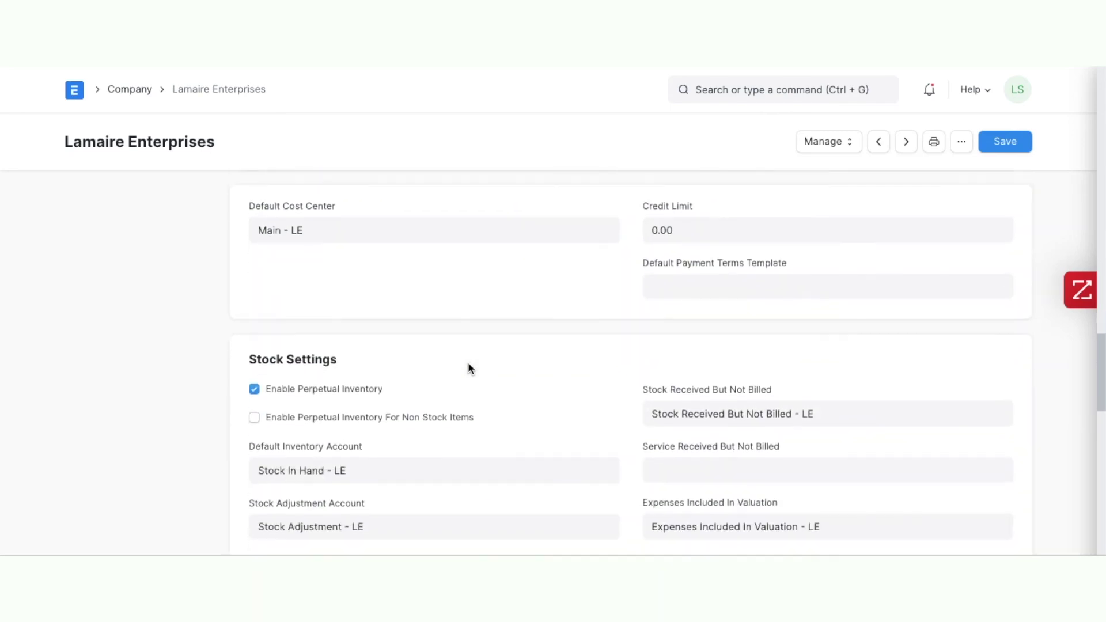
scroll(469, 363, down, 3)
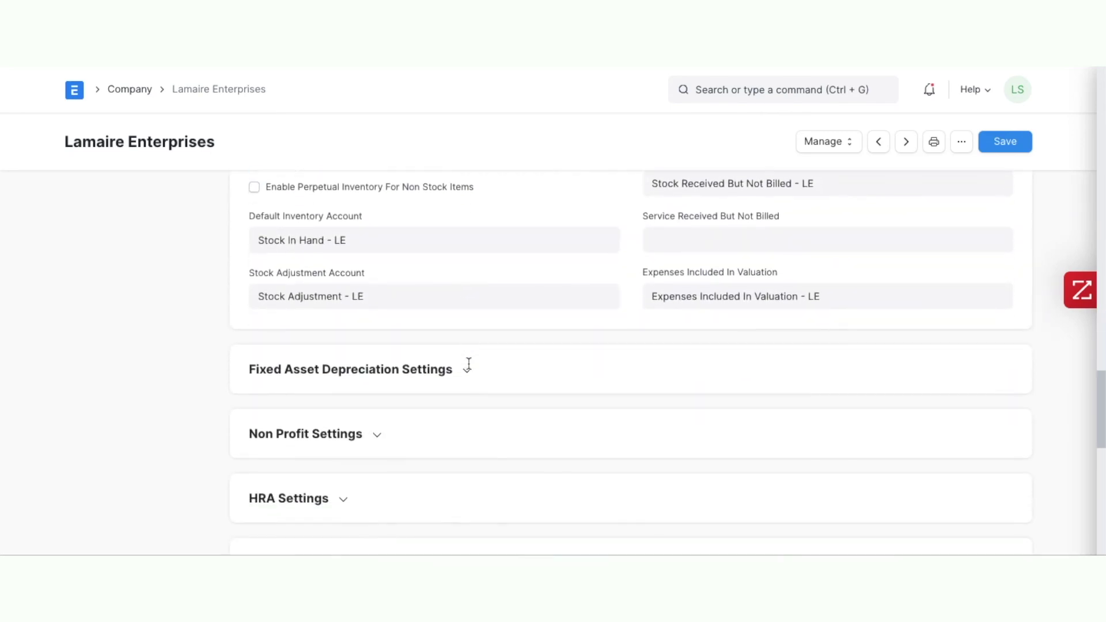
scroll(468, 369, down, 2)
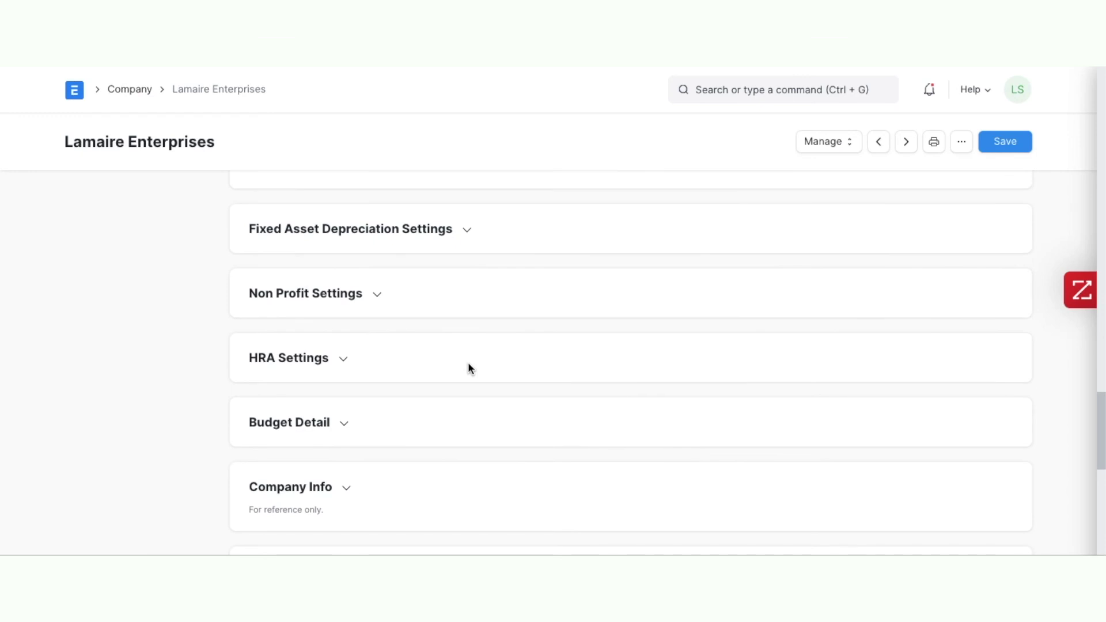
scroll(470, 370, up, 10)
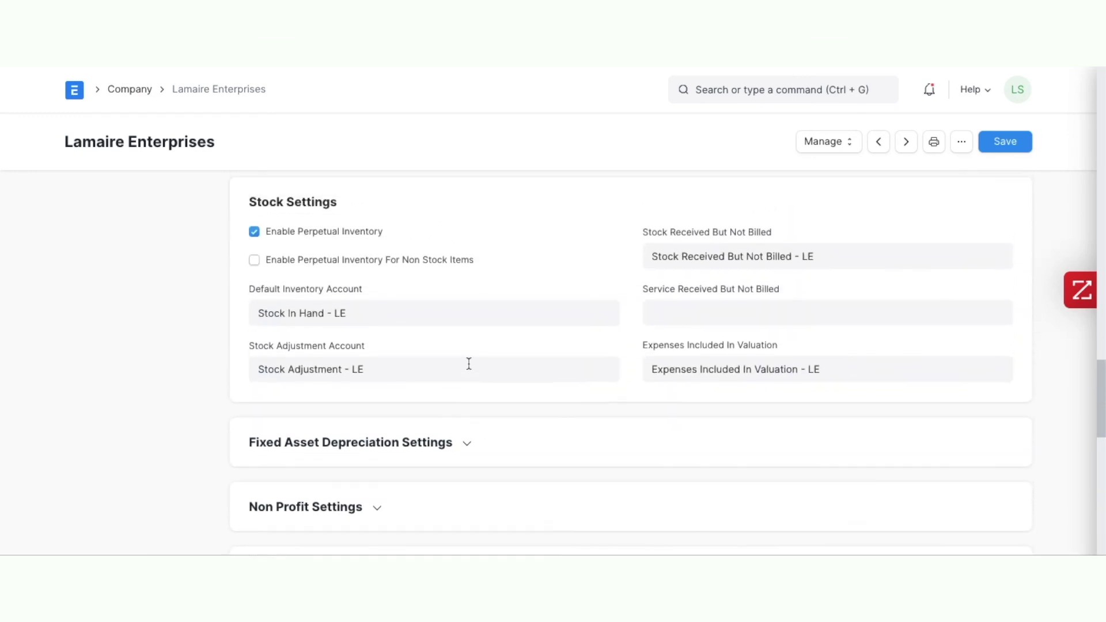
scroll(468, 369, up, 7)
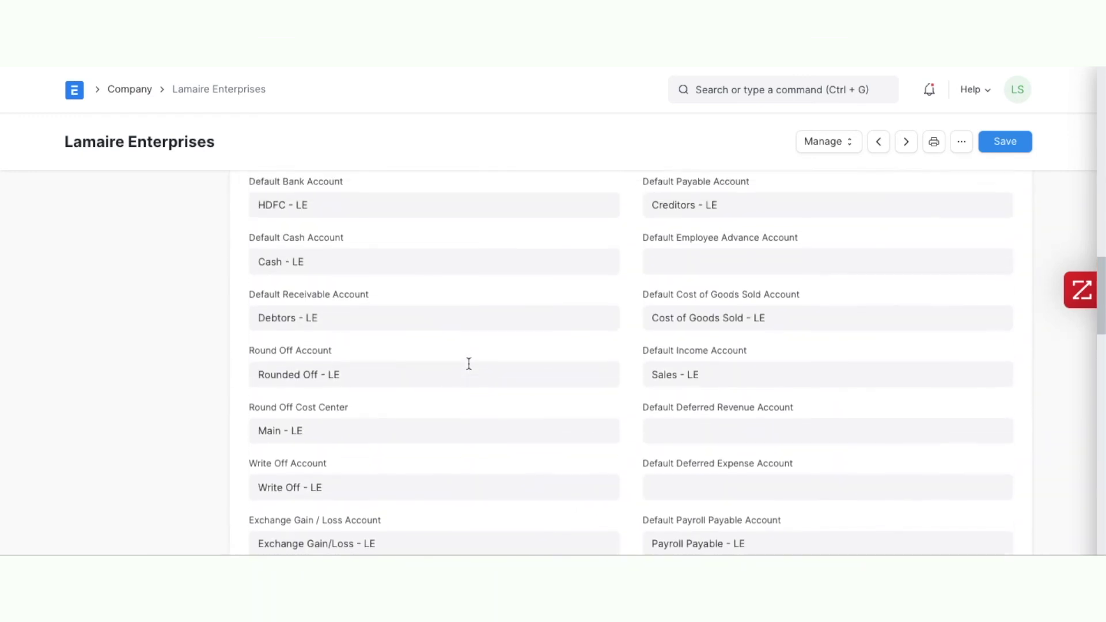
scroll(468, 369, down, 1)
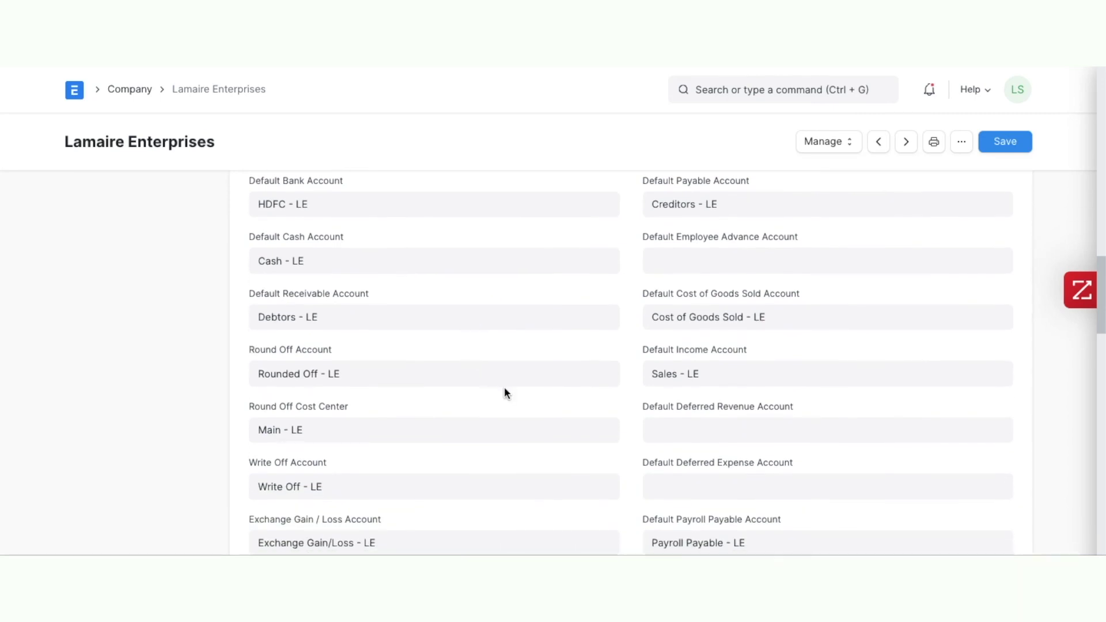
scroll(504, 389, down, 2)
scroll(505, 389, down, 3)
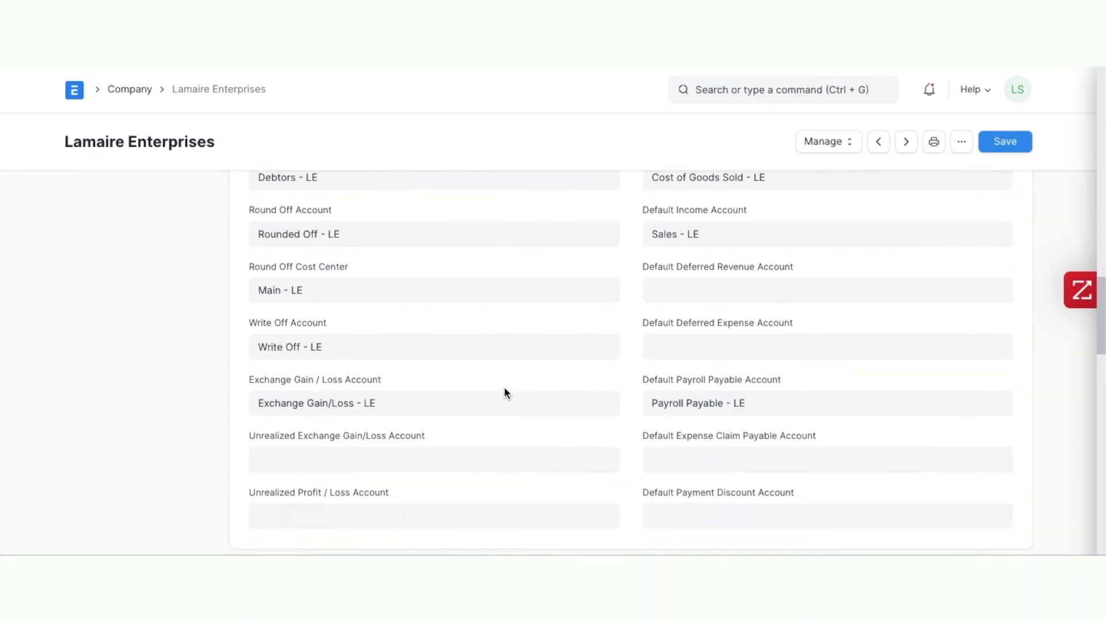
scroll(505, 394, down, 2)
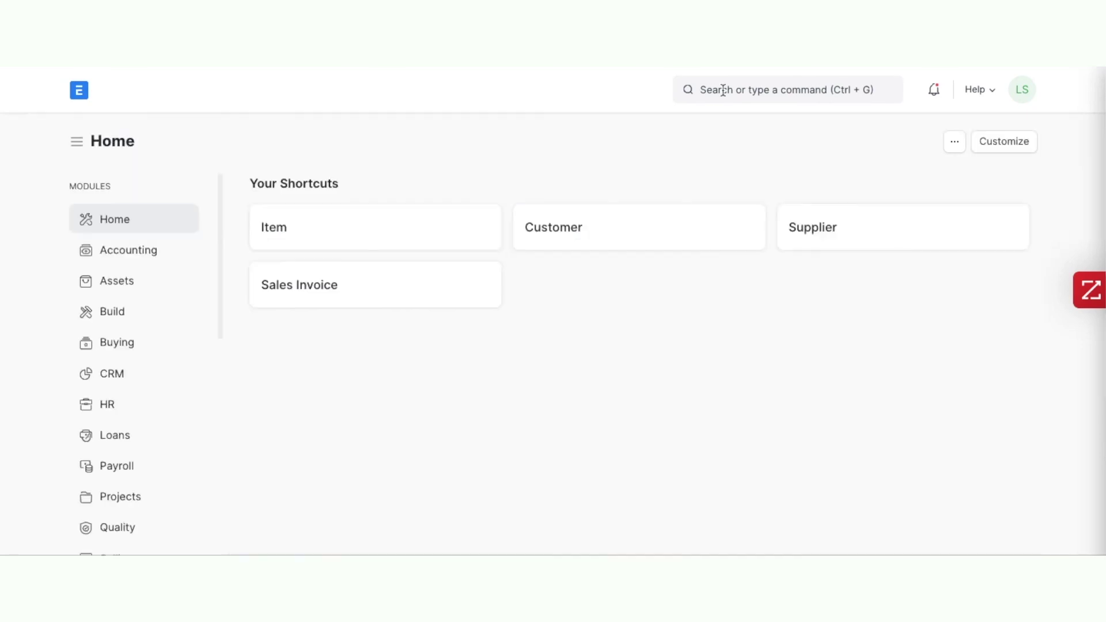
click(723, 89)
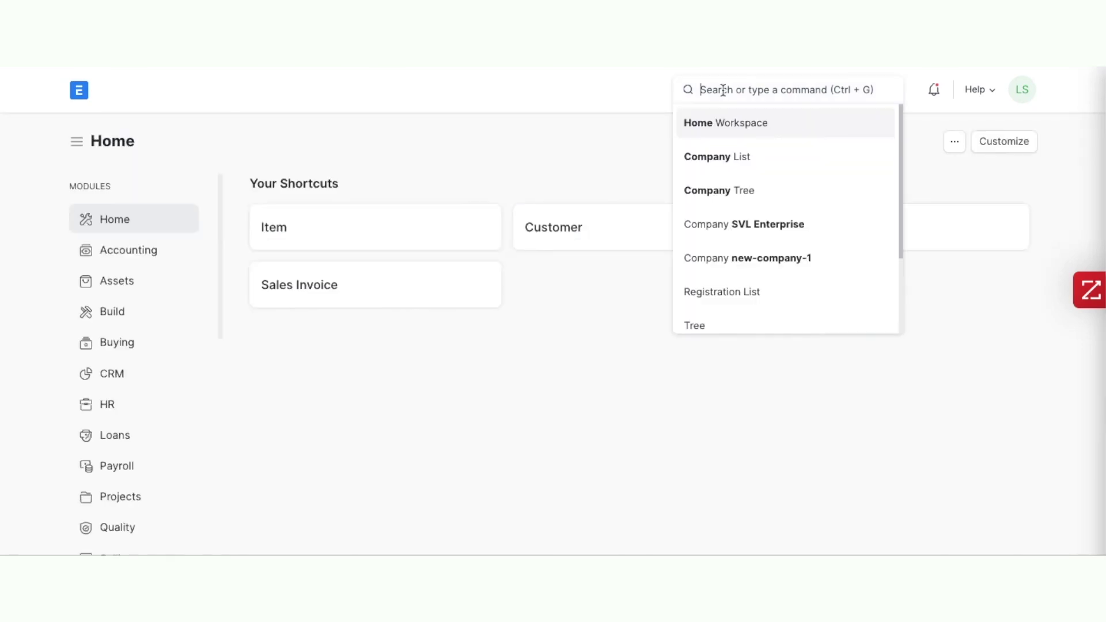
click(721, 158)
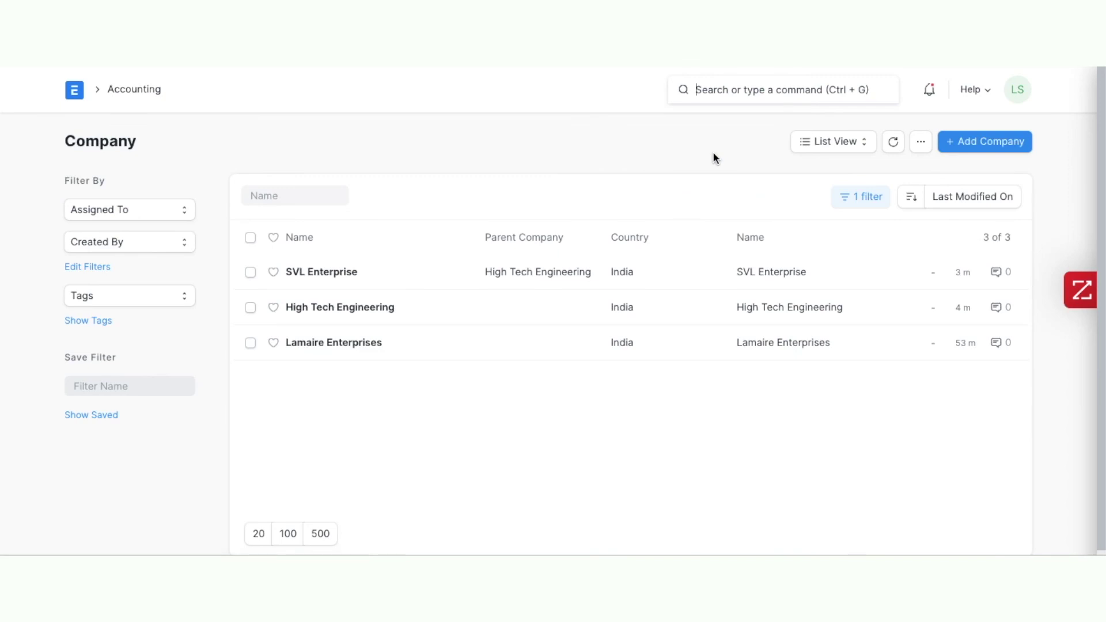